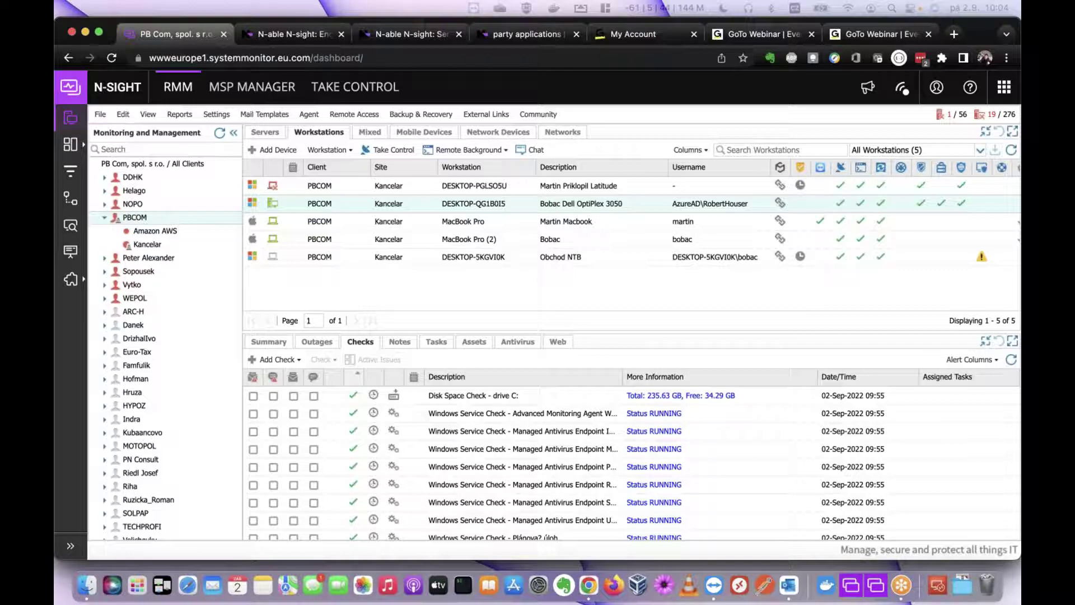
- Show the suite's other available applications, such as Cove Data Protection and Passportal, and dismiss the list
click(1004, 88)
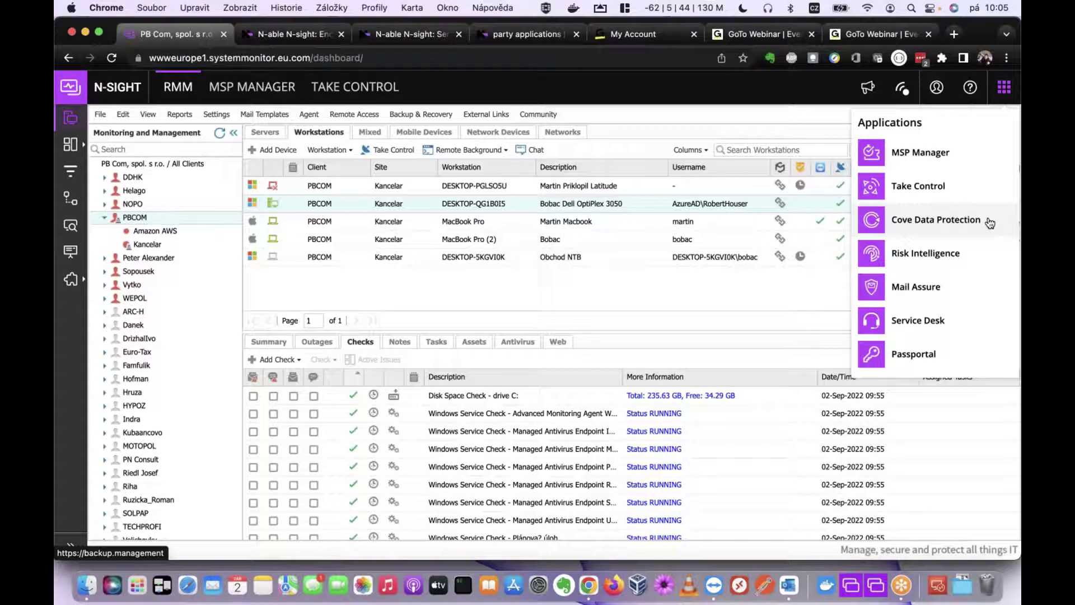
click(1005, 90)
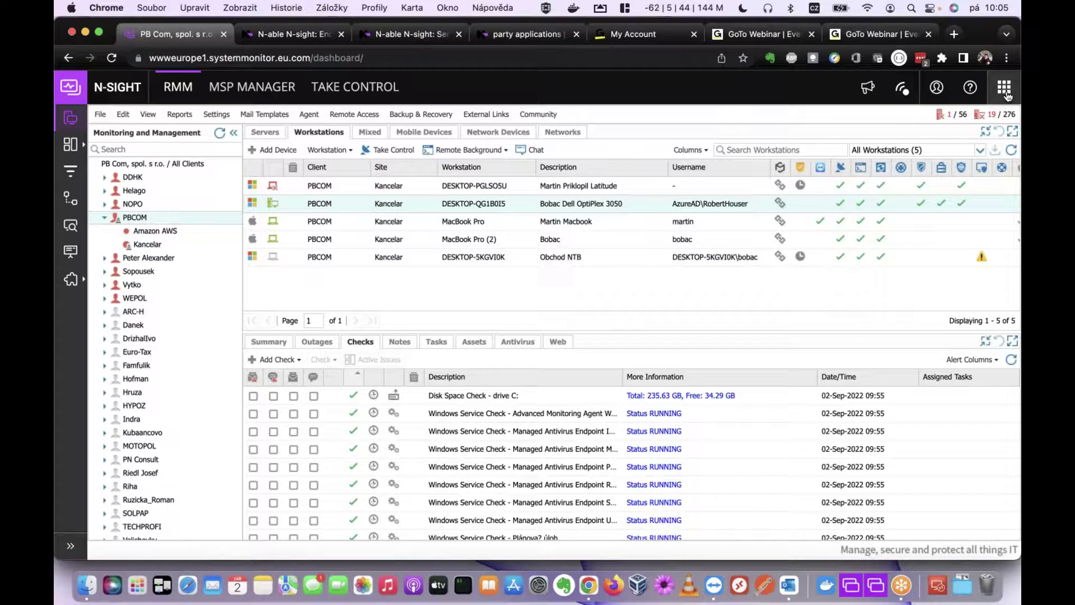
- View the release note on the end of support for VIPRE-based Managed Antivirus and return to the RMM dashboard
click(297, 37)
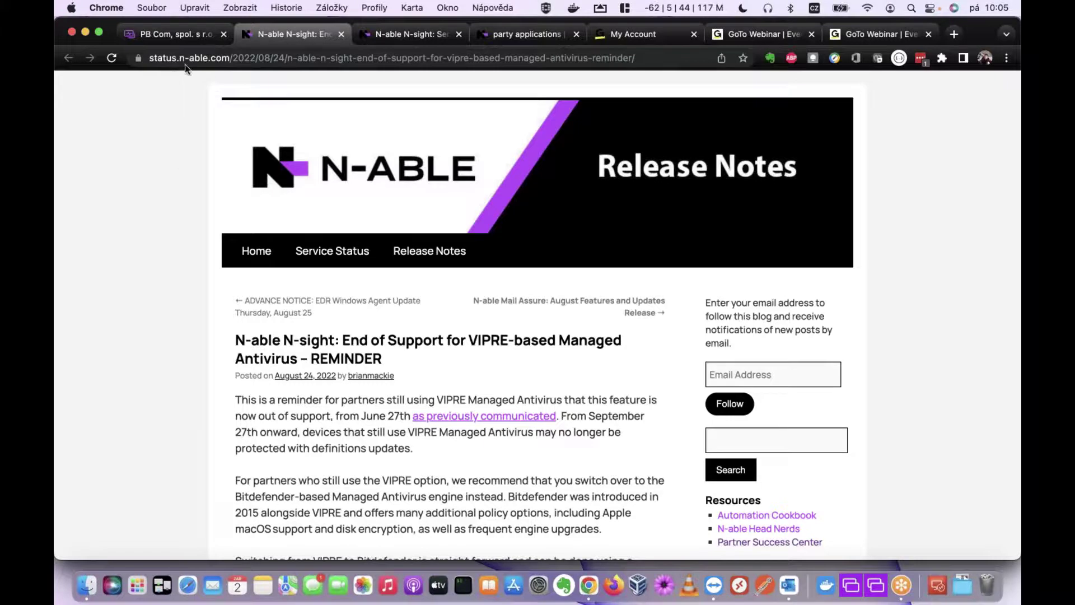
scroll(405, 351, down, 5)
scroll(406, 351, up, 5)
click(183, 36)
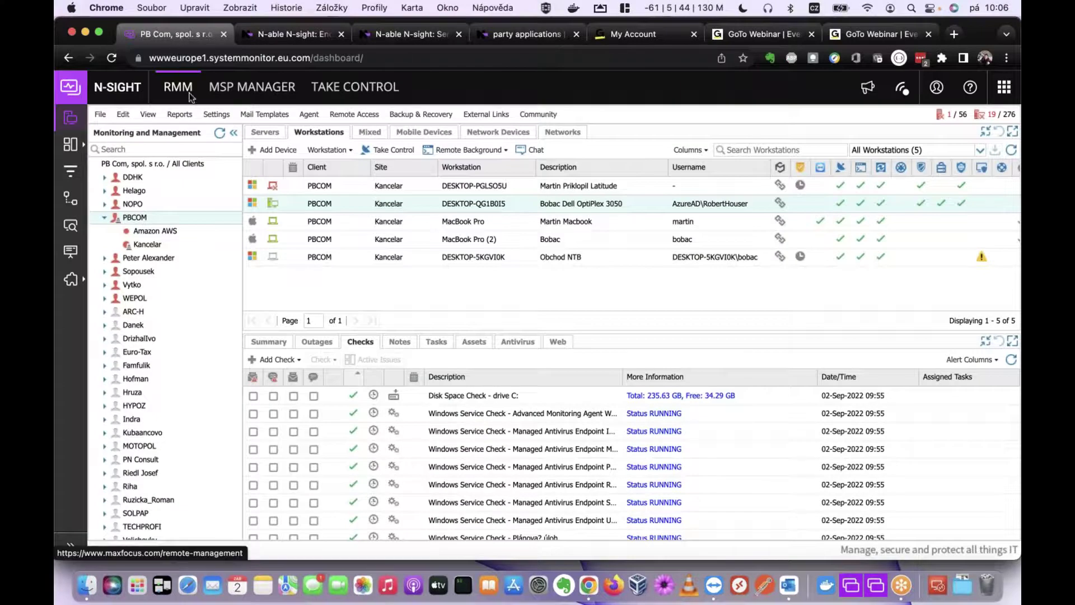
- Open the list of Managed Antivirus protection policies and look through its entries
click(219, 115)
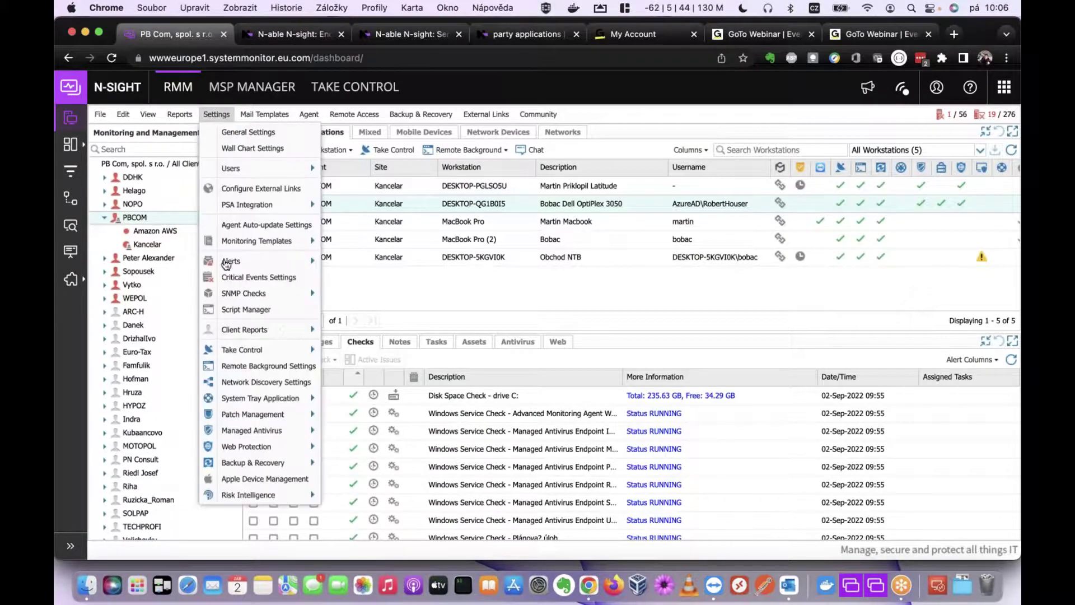
mouse_move(249, 433)
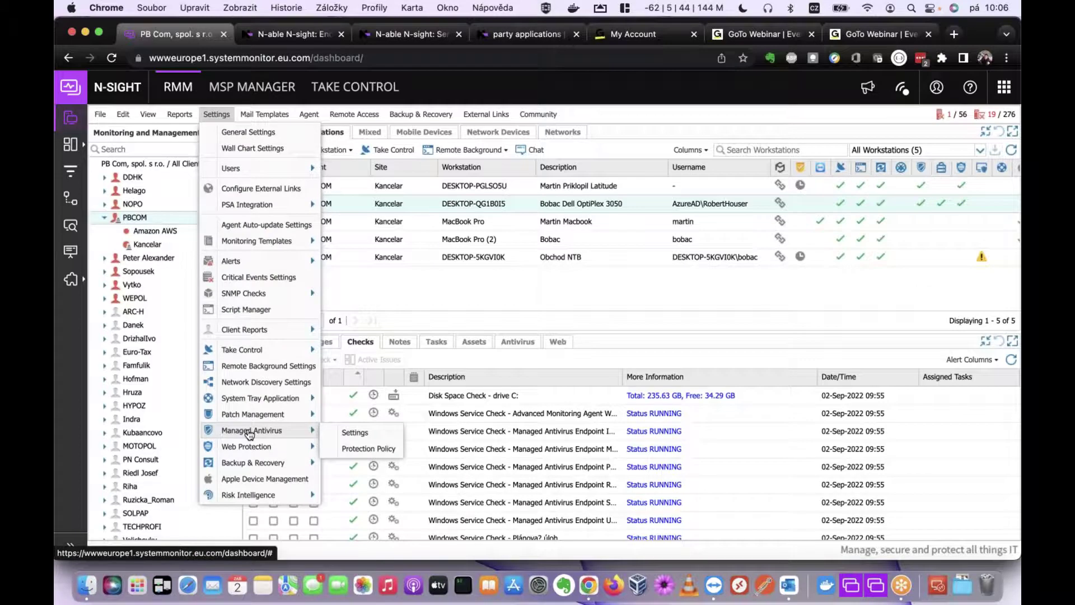
click(368, 449)
scroll(469, 381, down, 10)
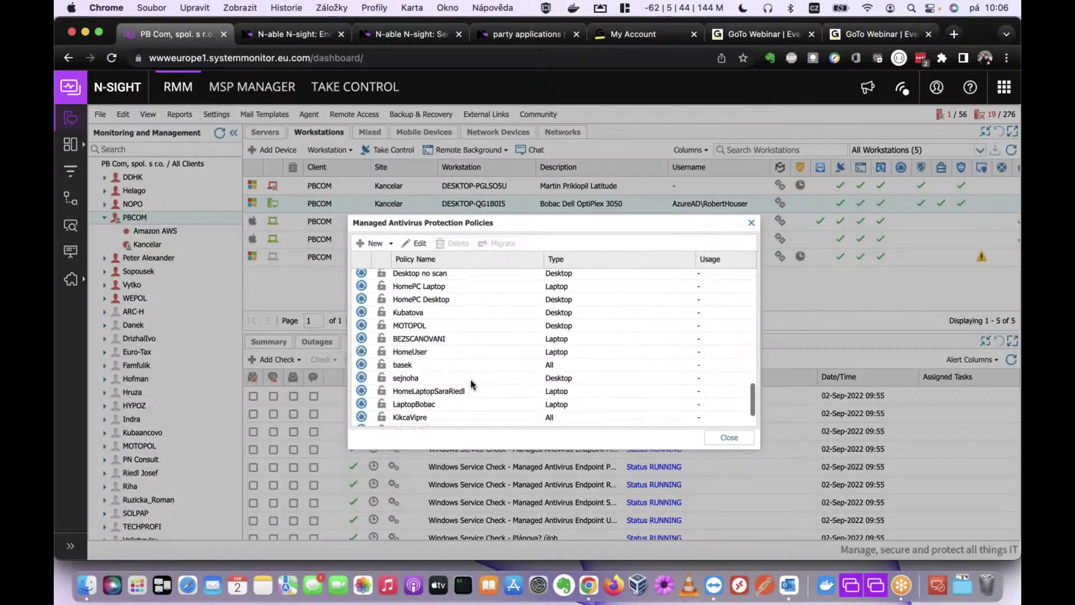
- Select the HomeUser laptop policy and compare the engine and usage of the listed antivirus policies
click(412, 311)
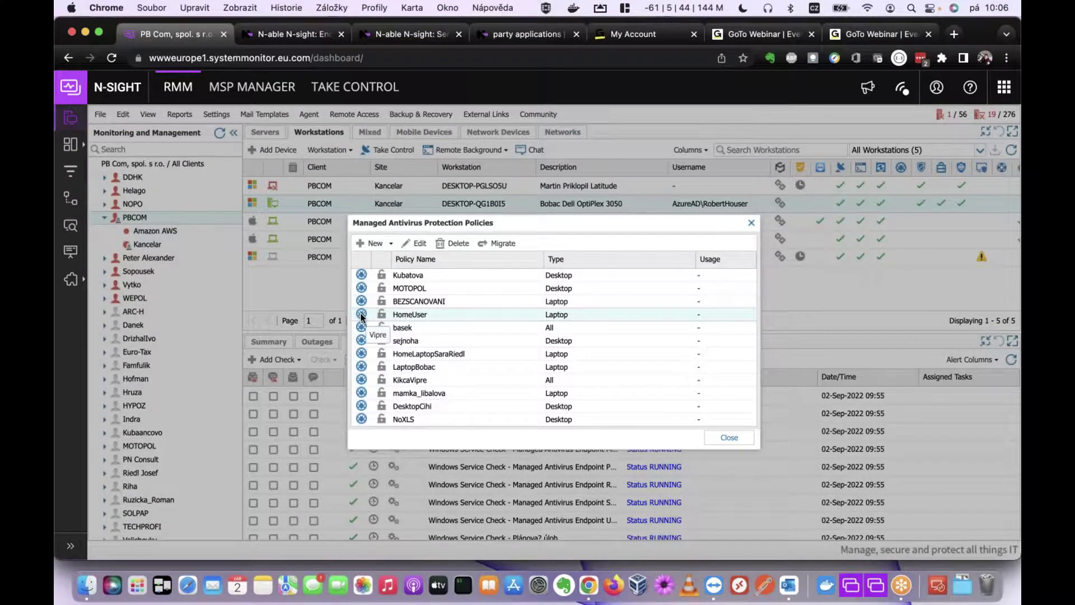
scroll(361, 316, up, 10)
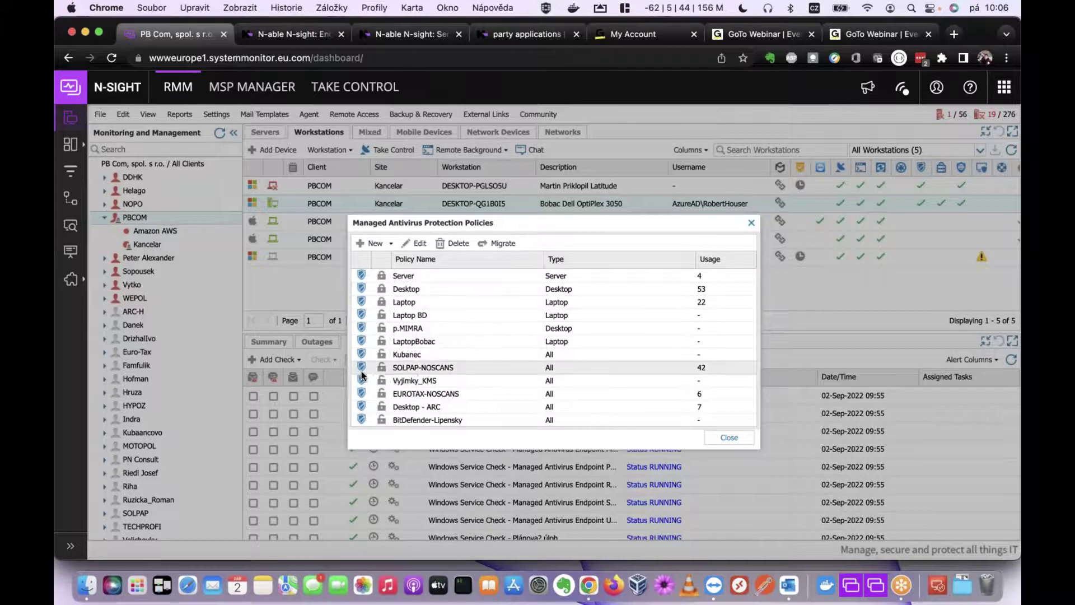
scroll(417, 344, down, 10)
scroll(419, 343, down, 3)
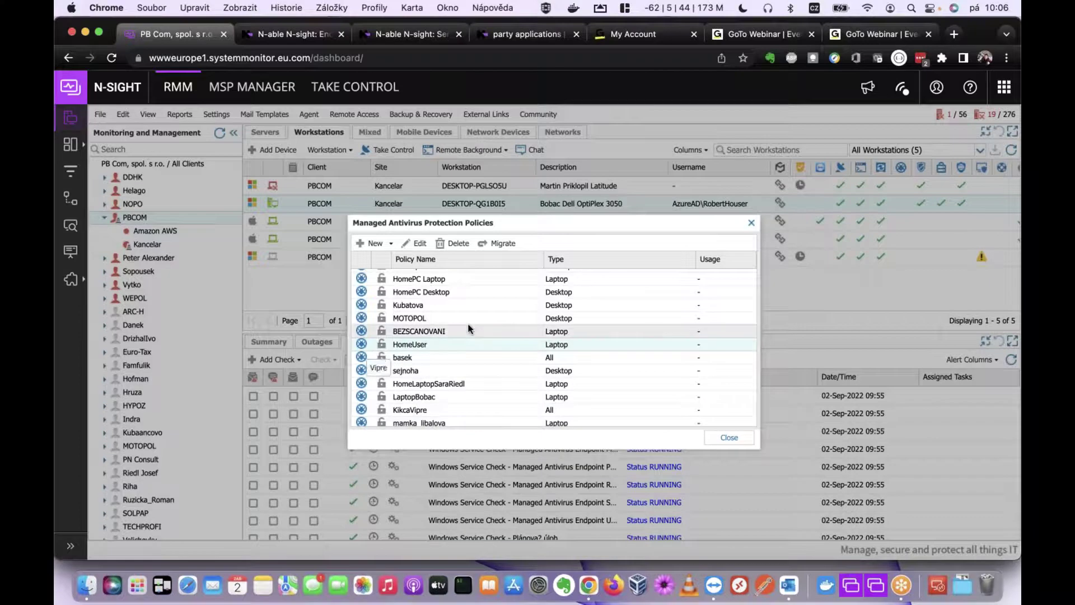
scroll(660, 330, up, 5)
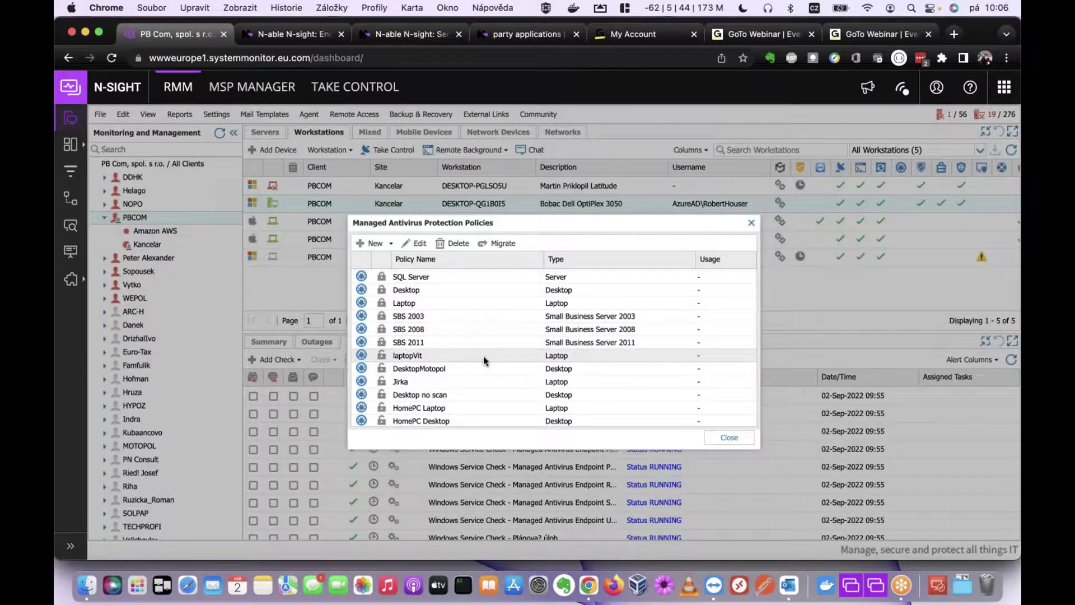
scroll(482, 356, down, 4)
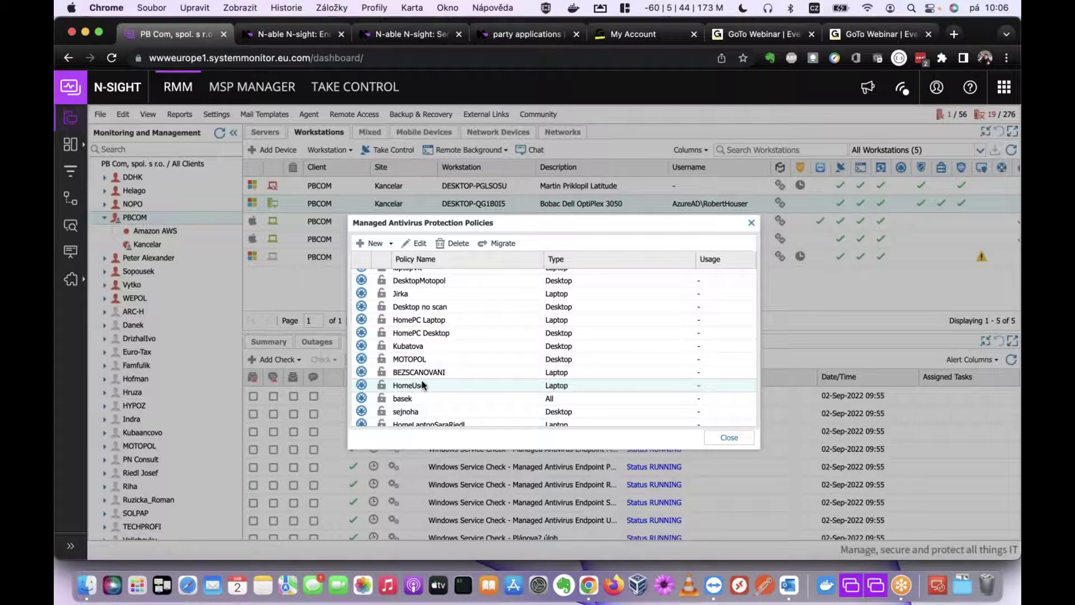
- Try migrating the HomeUser policy and enable Disk Encryption Manager in it, accepting encryption of the compatible drives
click(496, 246)
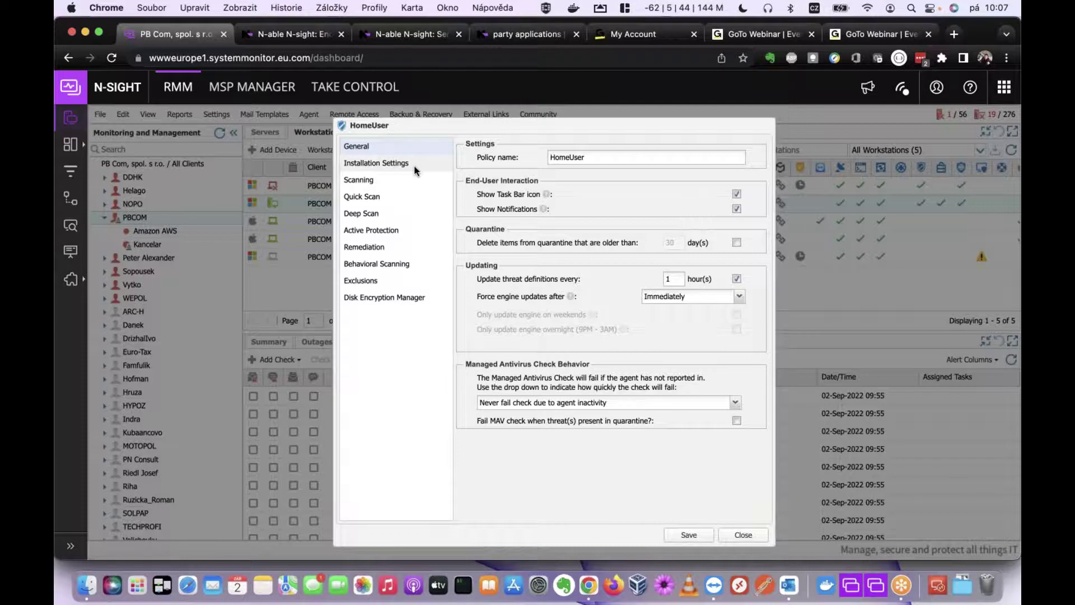
click(354, 300)
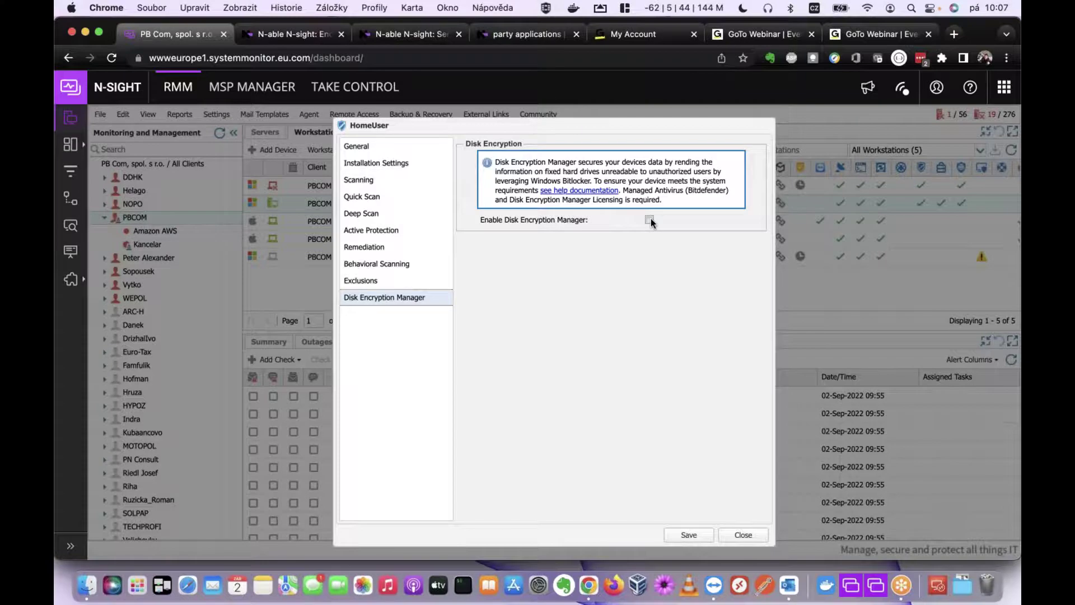
click(649, 219)
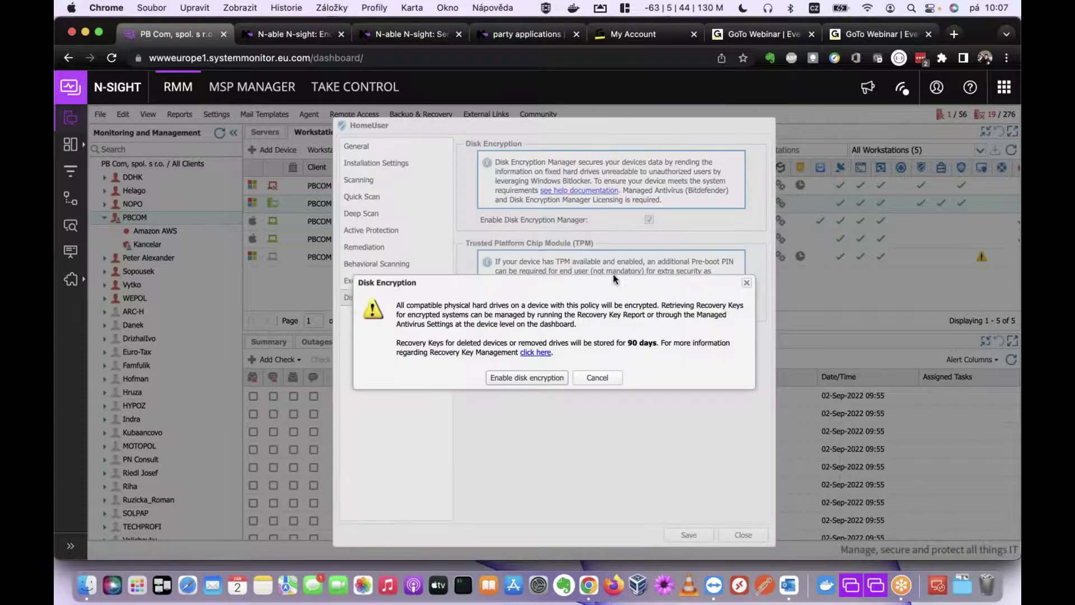
click(526, 378)
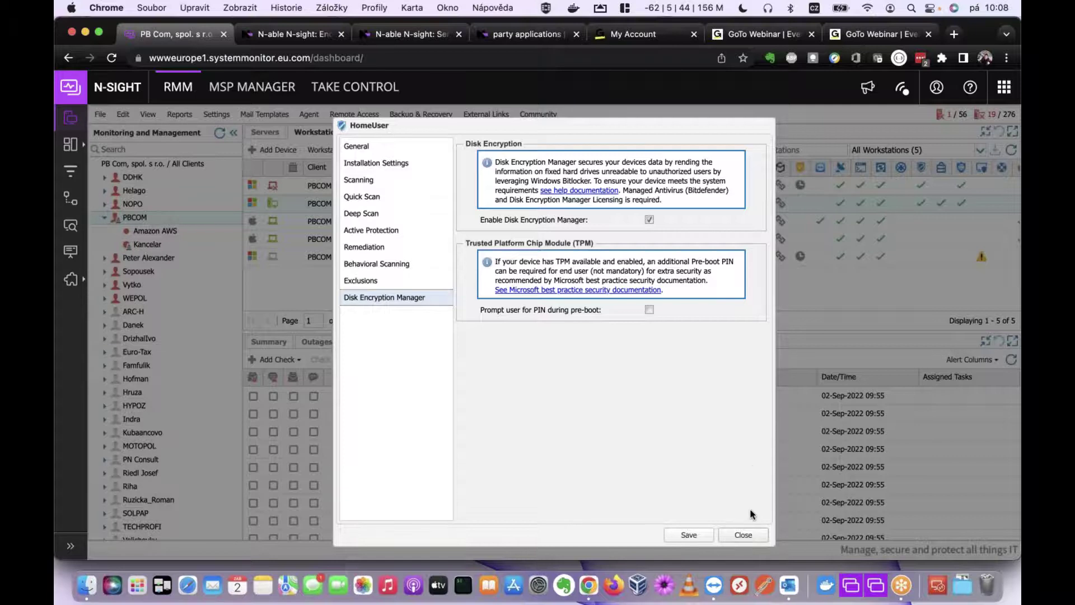
- Discard the unsaved changes to the HomeUser policy and close the protection policies list
key(Escape)
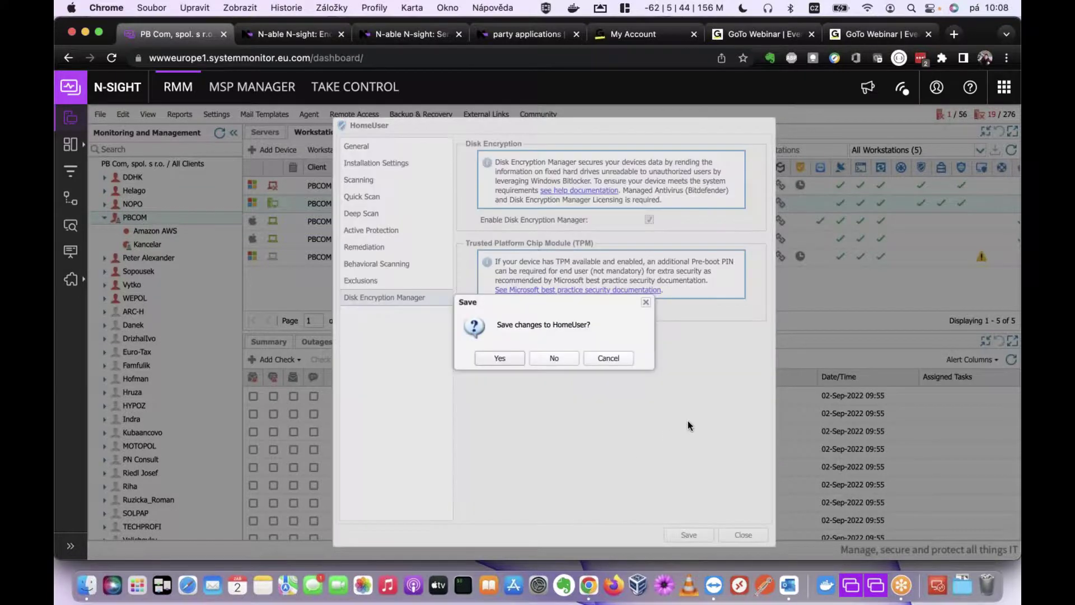
click(547, 358)
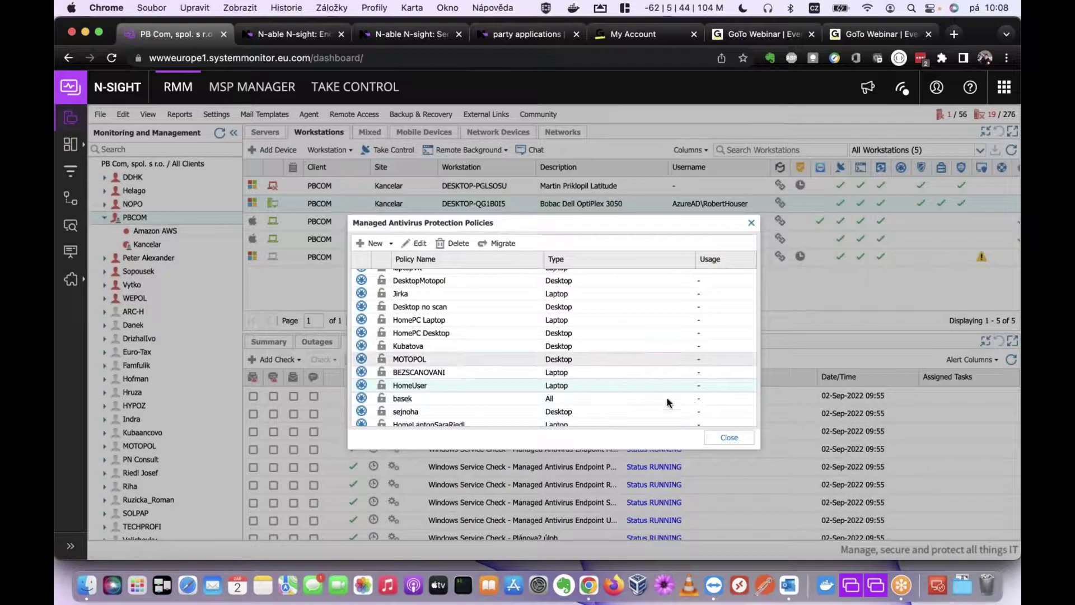
click(729, 437)
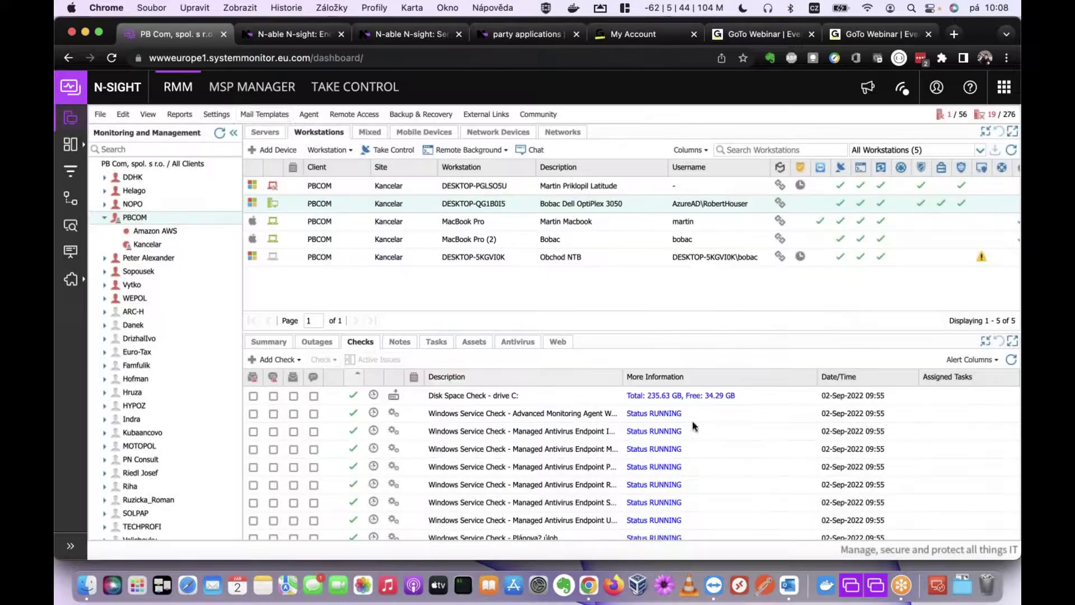
- Check which Managed Antivirus reports are offered, including Disk Encryption and Recovery Key, without opening any of them
click(188, 116)
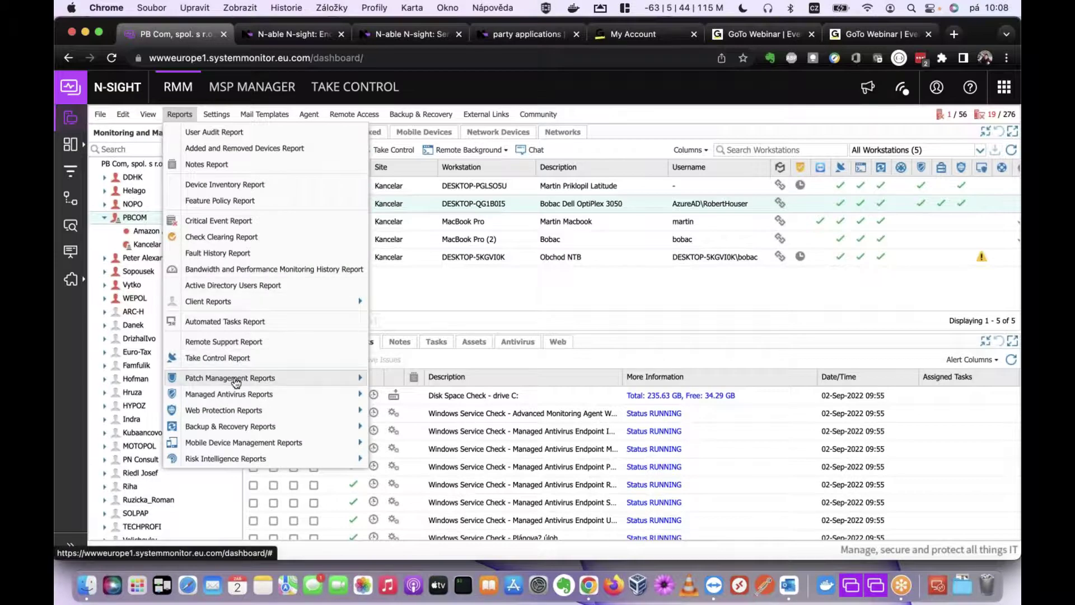
mouse_move(238, 400)
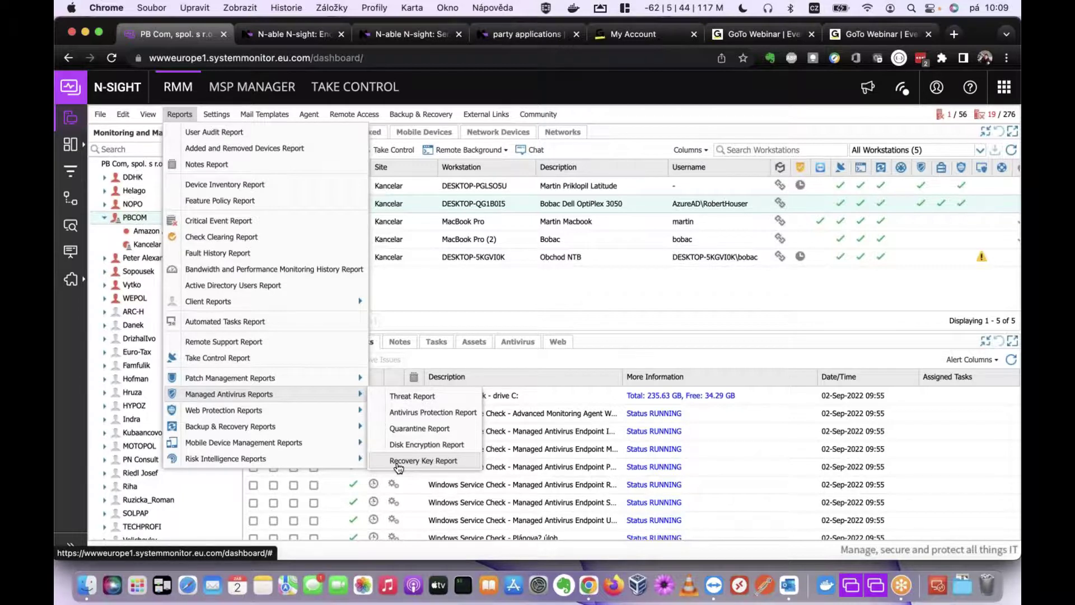
click(486, 300)
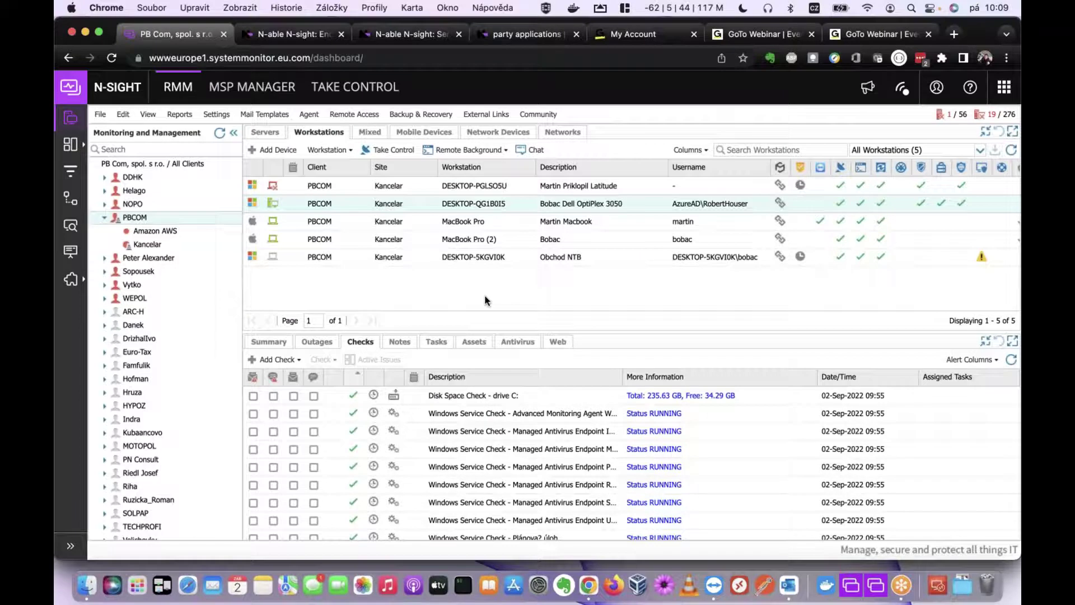
- Reread the VIPRE-based Managed Antivirus end-of-support reminder and close its page
click(412, 33)
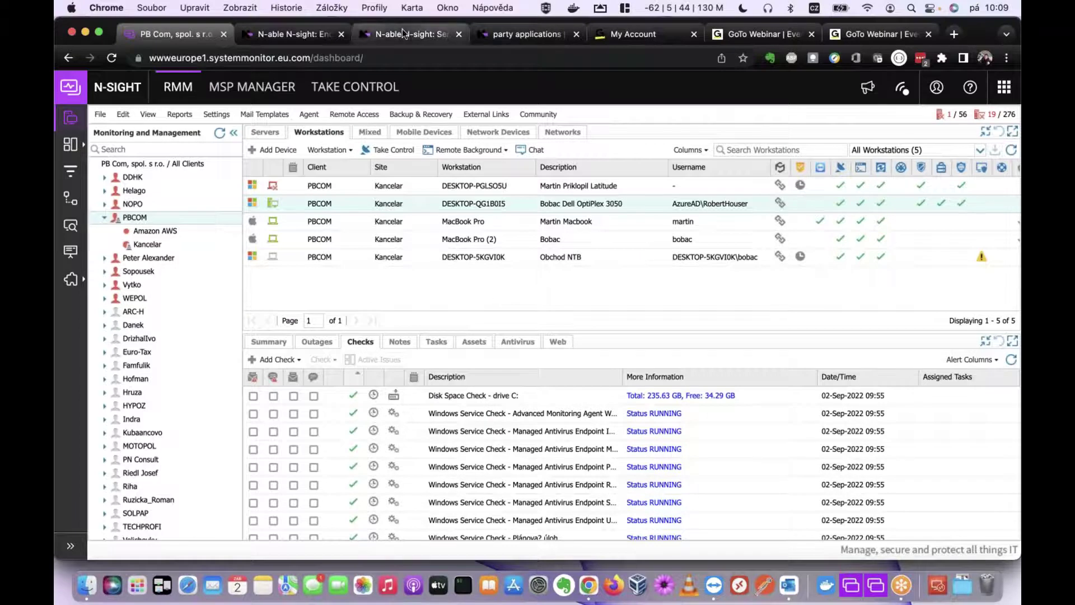
click(271, 32)
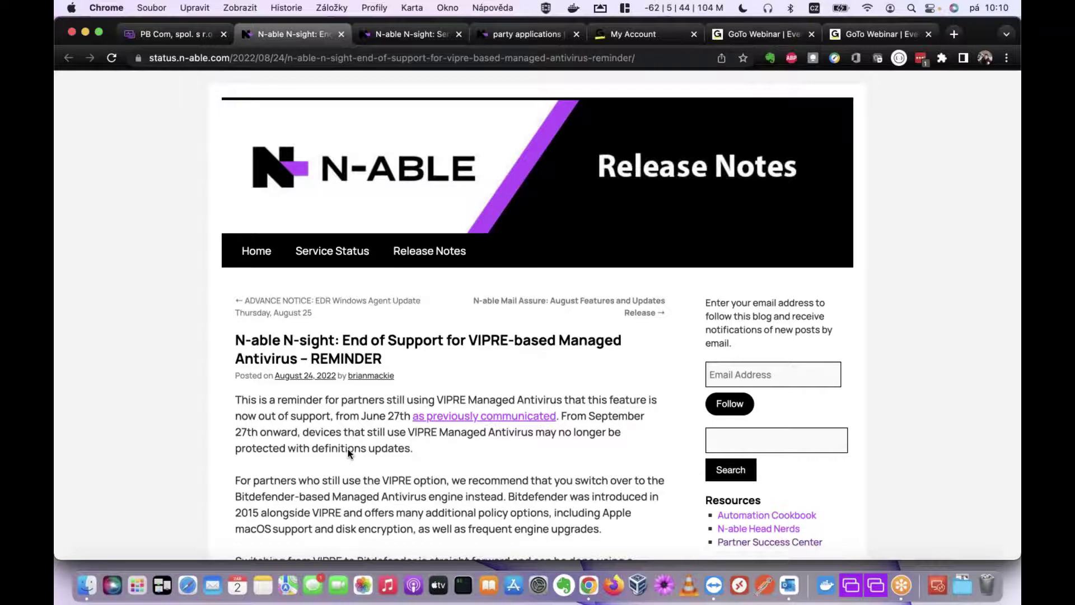
click(341, 34)
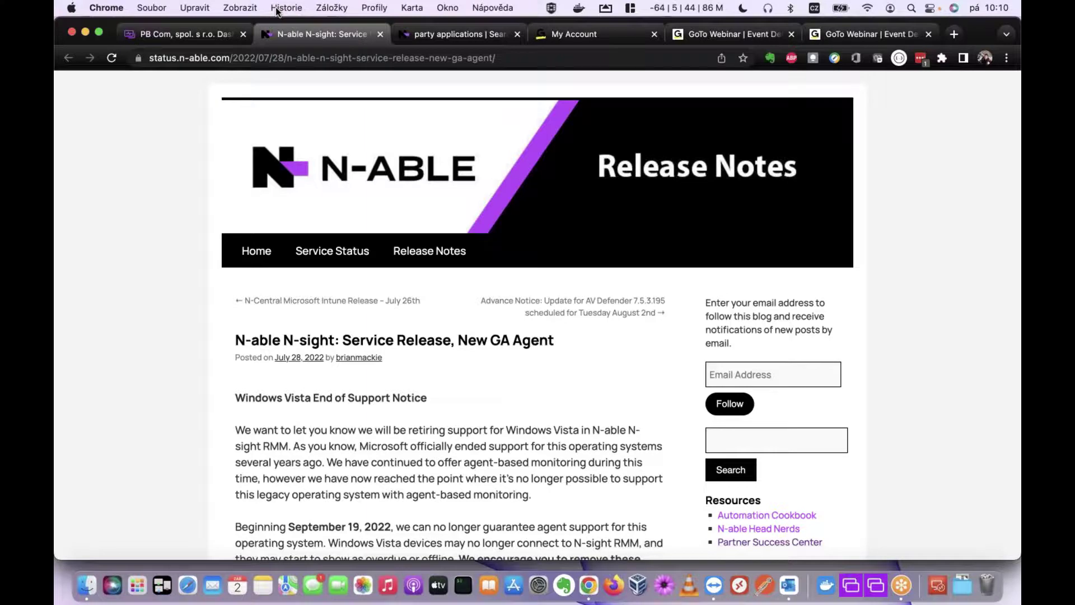
- Read the Windows Vista end-of-support and new GA agent v10.12.5 notice and close its page
scroll(442, 424, down, 2)
scroll(442, 424, down, 4)
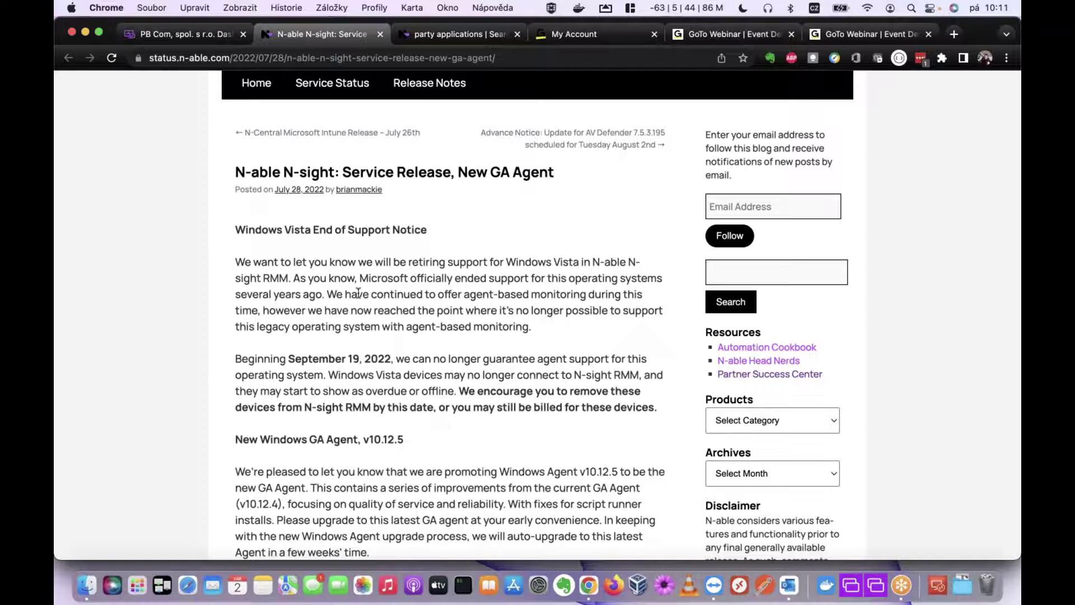
click(380, 34)
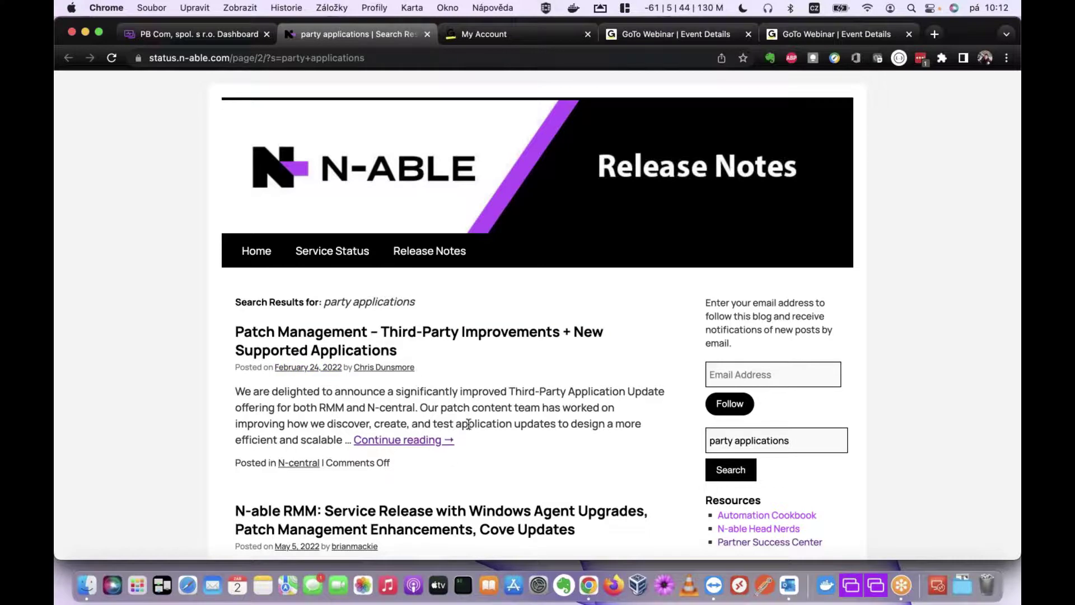
- Open the full Patch Management third-party improvements article in a separate page and find its supported applications lists
super+click(394, 441)
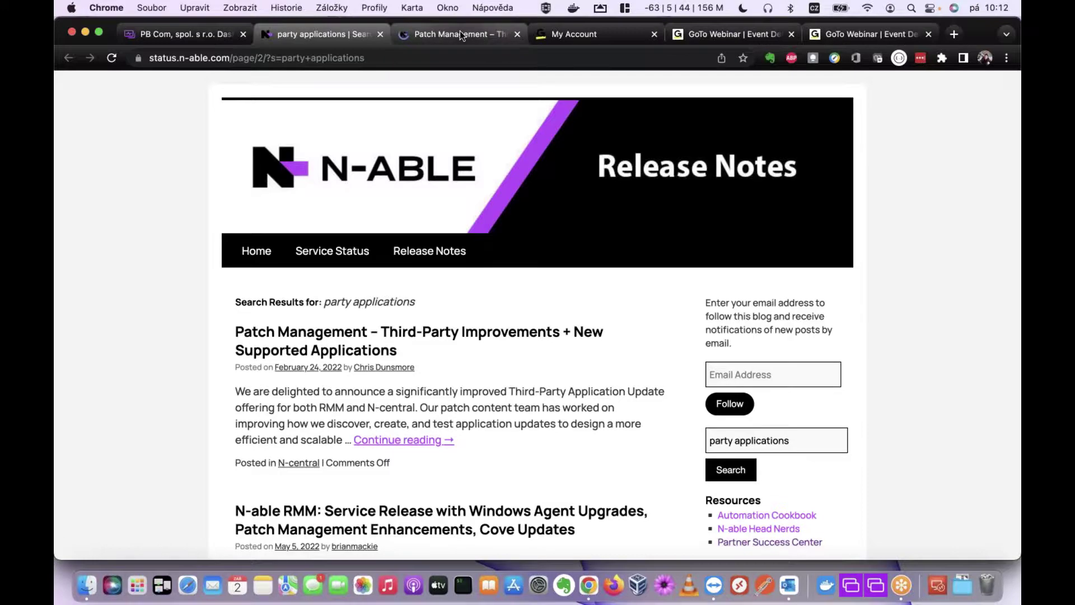
key(ctrl+Tab)
scroll(419, 314, down, 10)
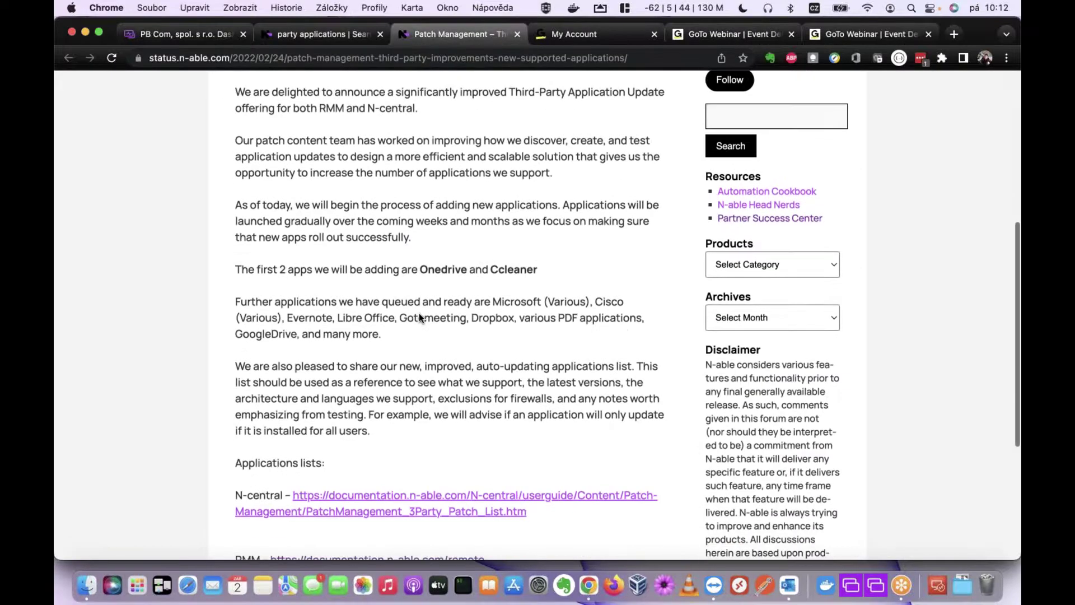
scroll(419, 318, down, 3)
scroll(391, 297, up, 2)
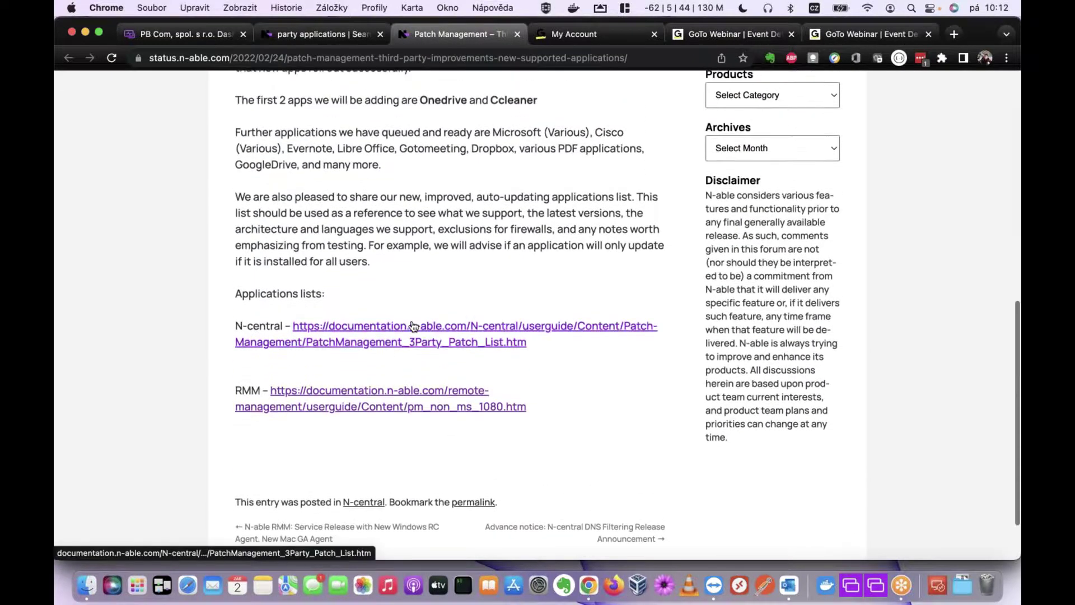
- Follow the RMM third-party applications list to its user guide page and open the full table in the browser
click(314, 397)
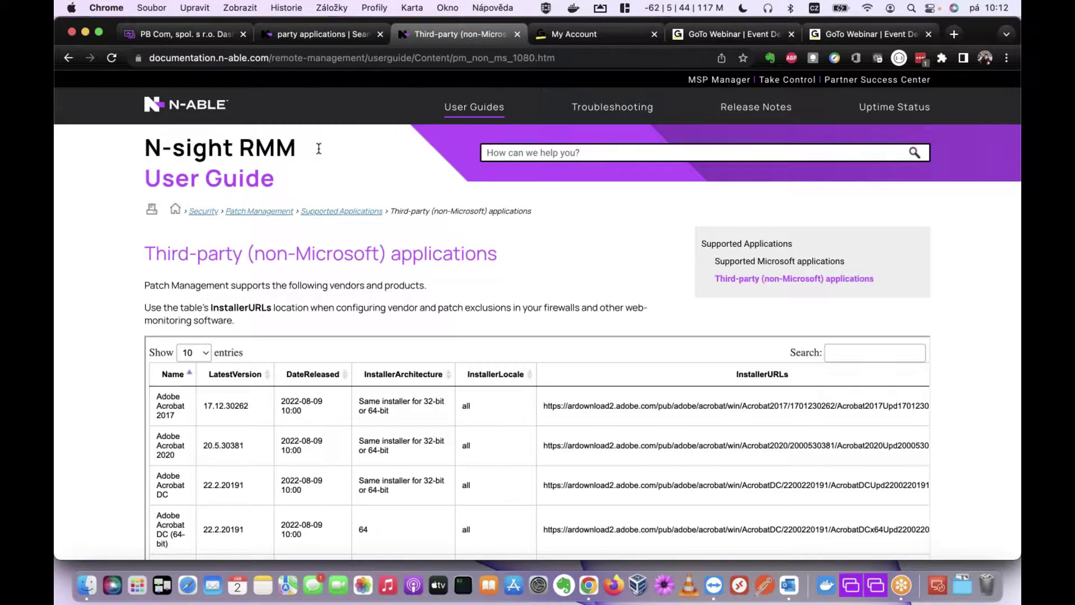
scroll(138, 319, down, 3)
scroll(137, 320, down, 5)
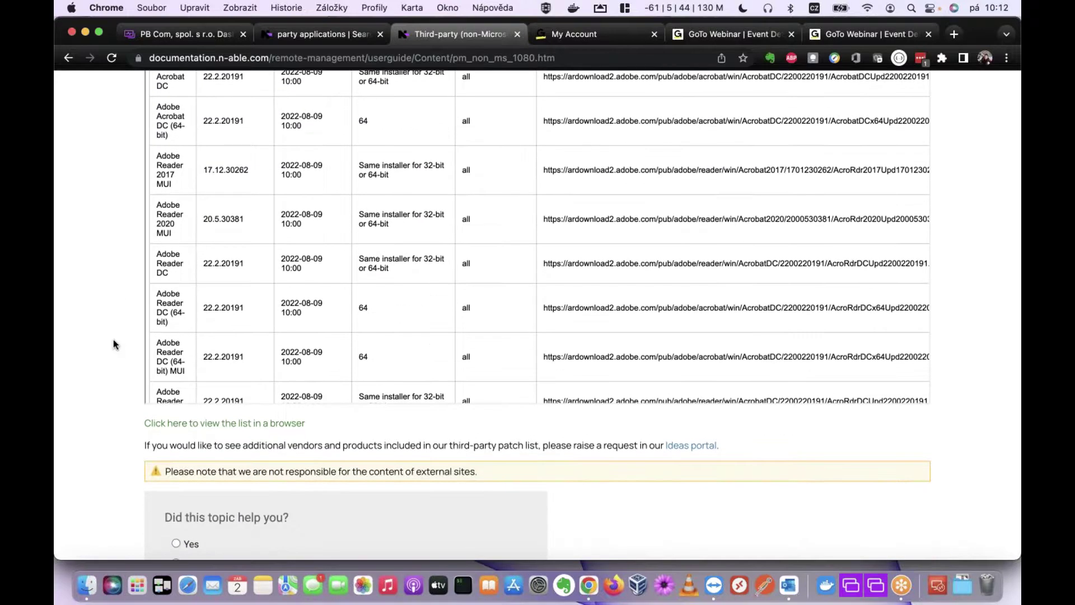
click(209, 423)
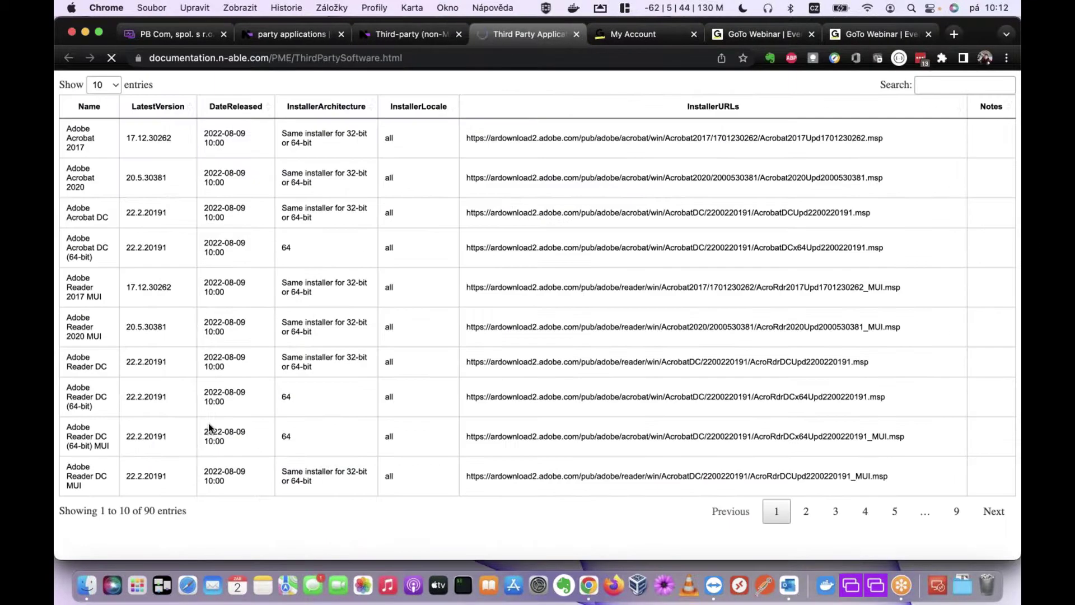
- Show 100 entries in the third-party software table and look through the supported applications
click(105, 88)
click(102, 138)
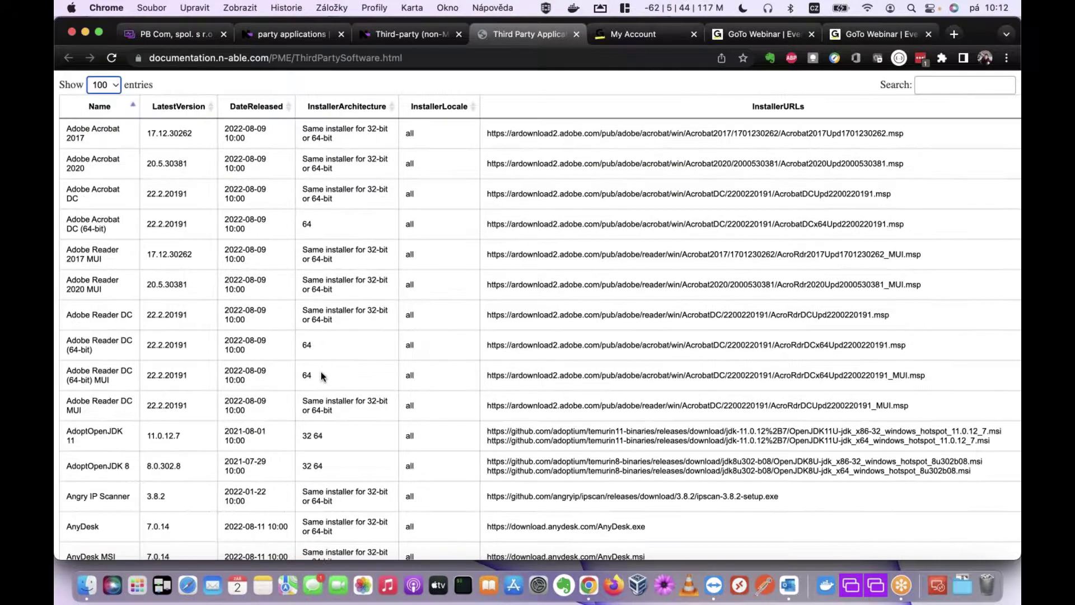
scroll(323, 376, down, 10)
scroll(320, 374, down, 4)
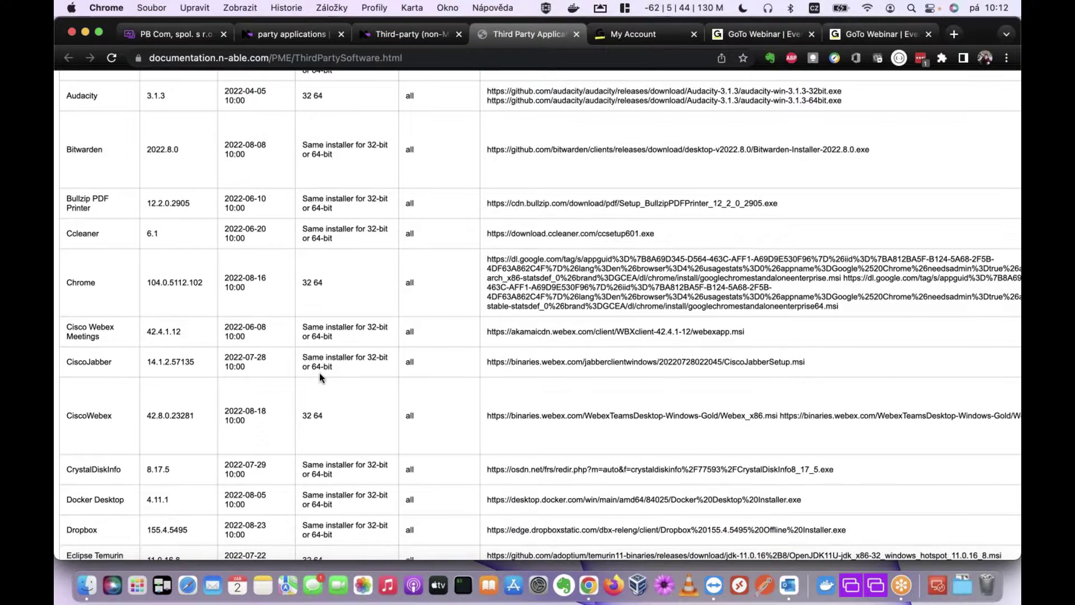
- Look through the rest of the supported third-party applications table down to its last entry and return to its beginning
scroll(320, 377, down, 13)
scroll(320, 377, down, 13)
scroll(320, 374, down, 9)
scroll(320, 377, down, 6)
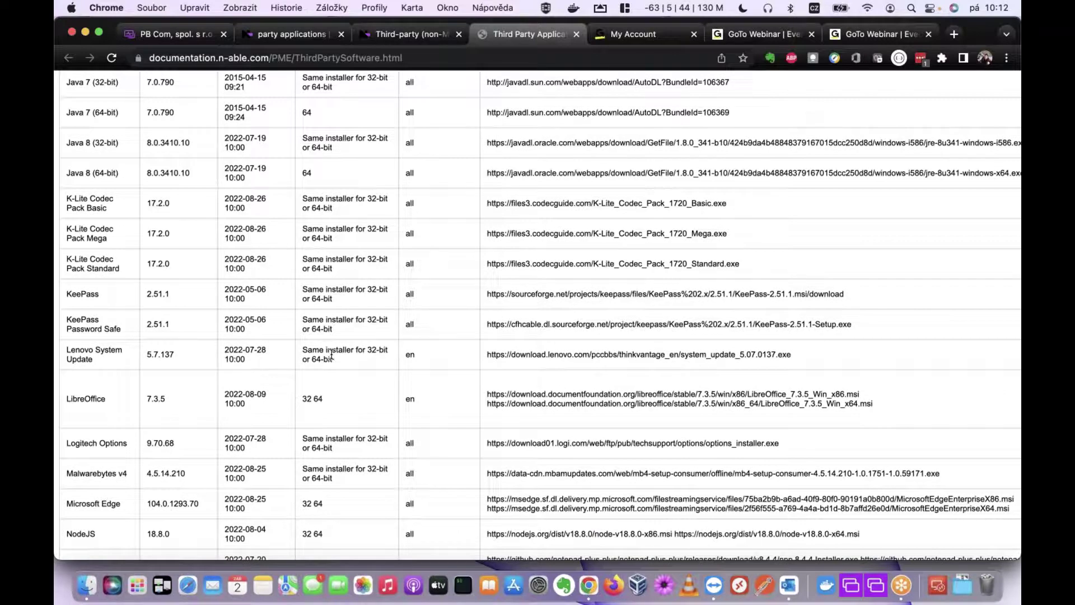
scroll(243, 396, down, 1)
scroll(244, 397, down, 10)
scroll(242, 395, down, 5)
scroll(243, 394, down, 7)
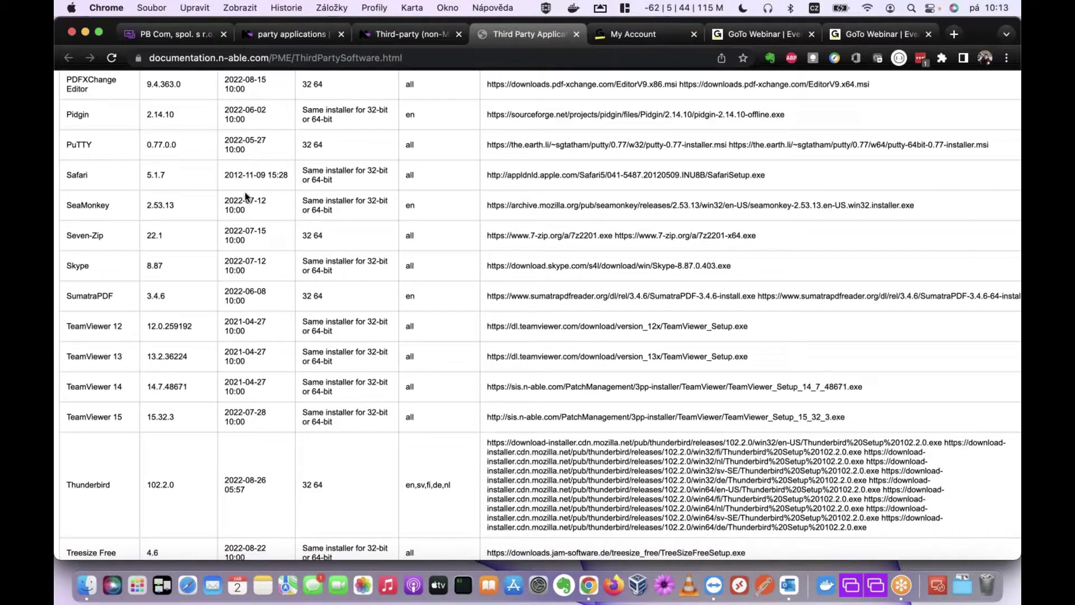
scroll(268, 325, down, 7)
scroll(258, 336, down, 6)
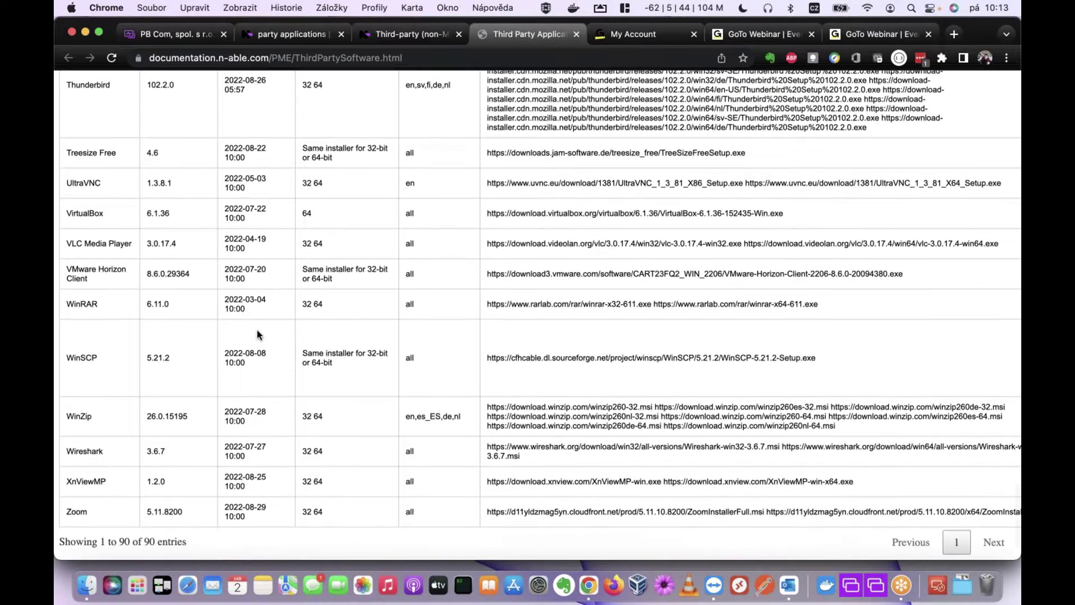
scroll(257, 335, up, 13)
scroll(247, 336, down, 13)
scroll(233, 343, up, 20)
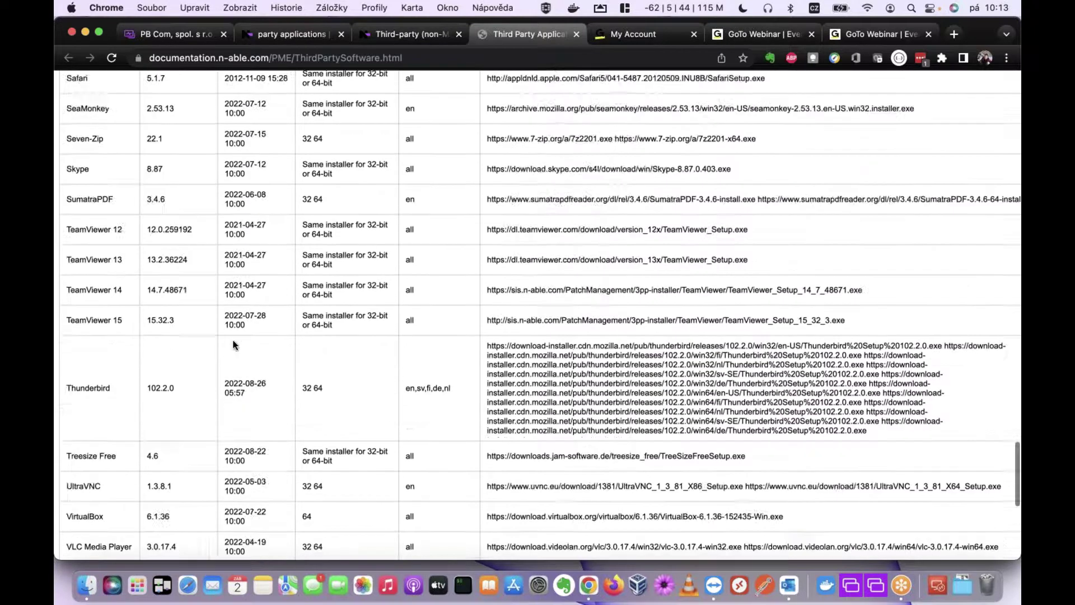
scroll(234, 344, up, 15)
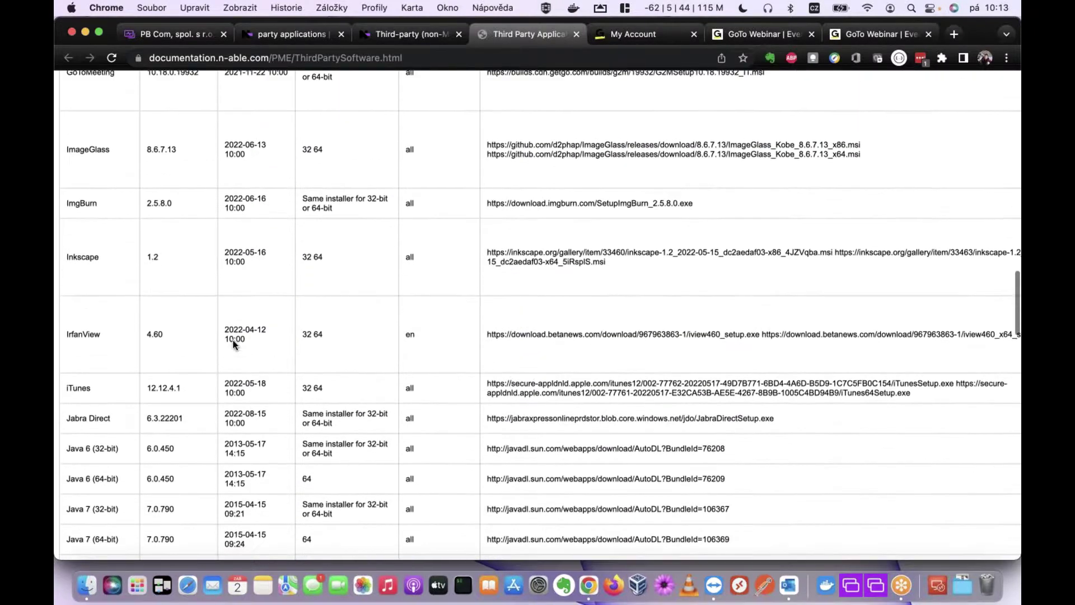
scroll(234, 341, up, 5)
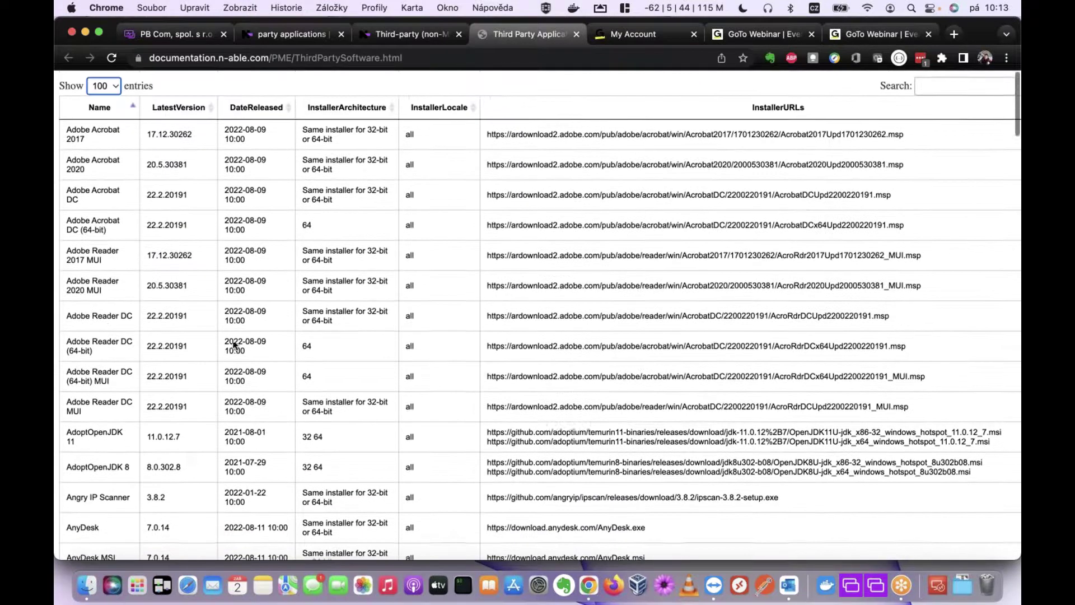
- Close the third-party user guide page, the full applications table and the release notes search results
click(413, 36)
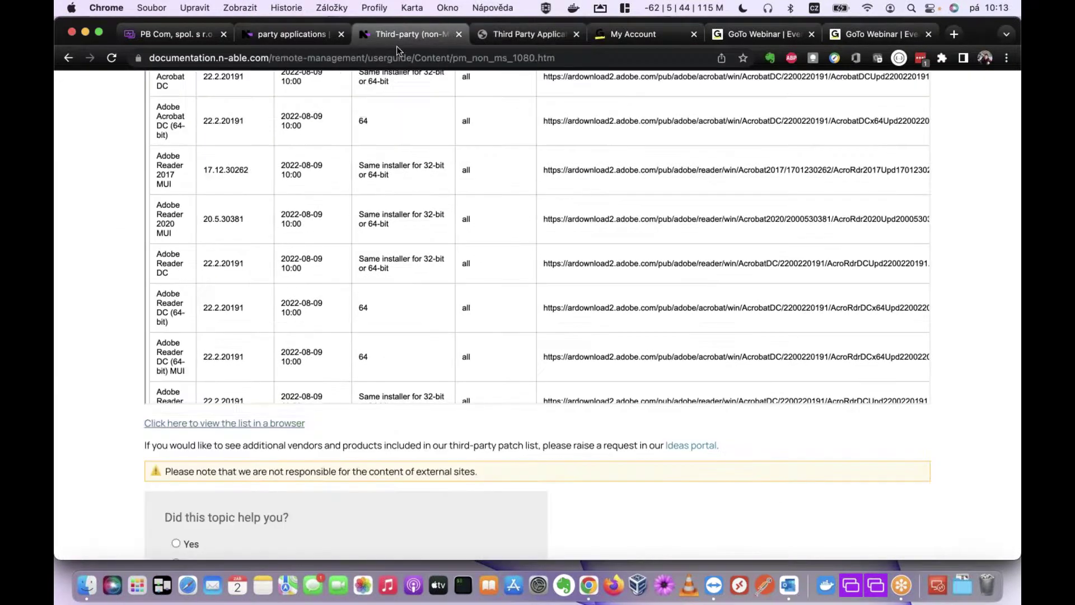
click(293, 36)
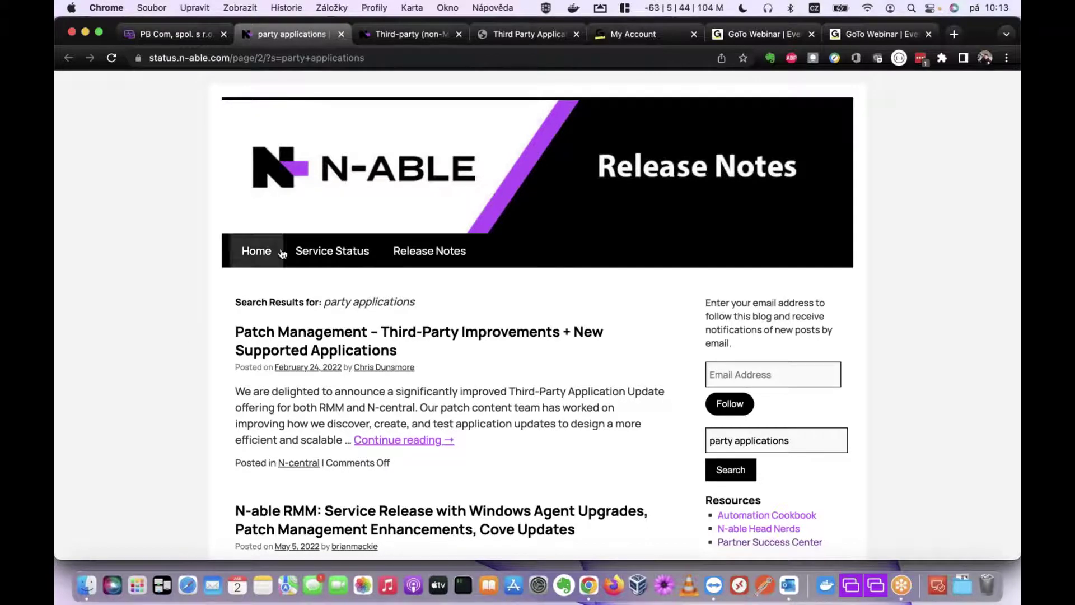
click(449, 39)
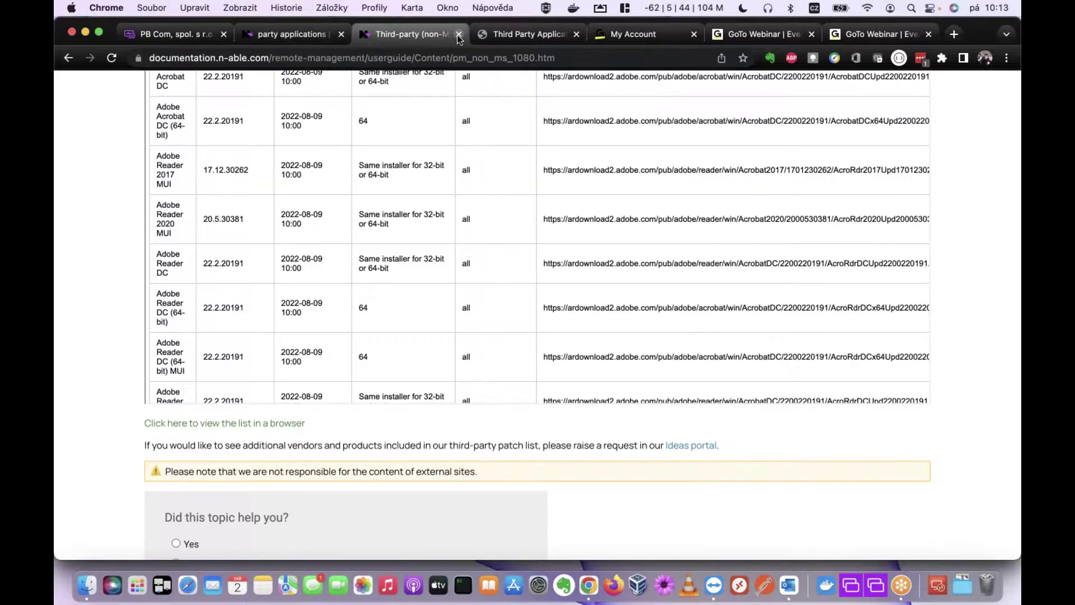
click(458, 35)
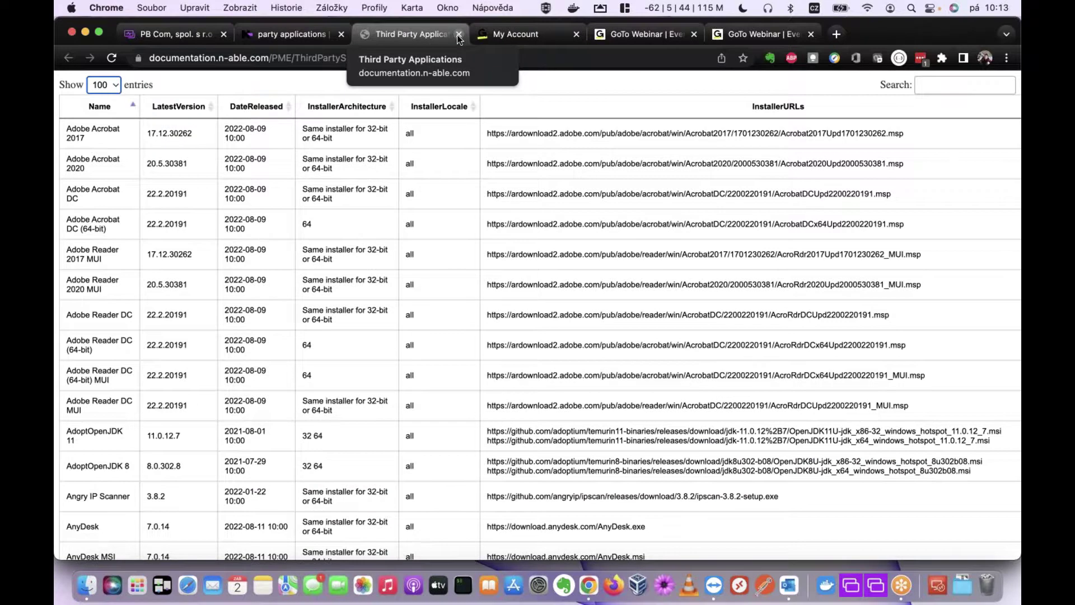
click(458, 35)
click(304, 33)
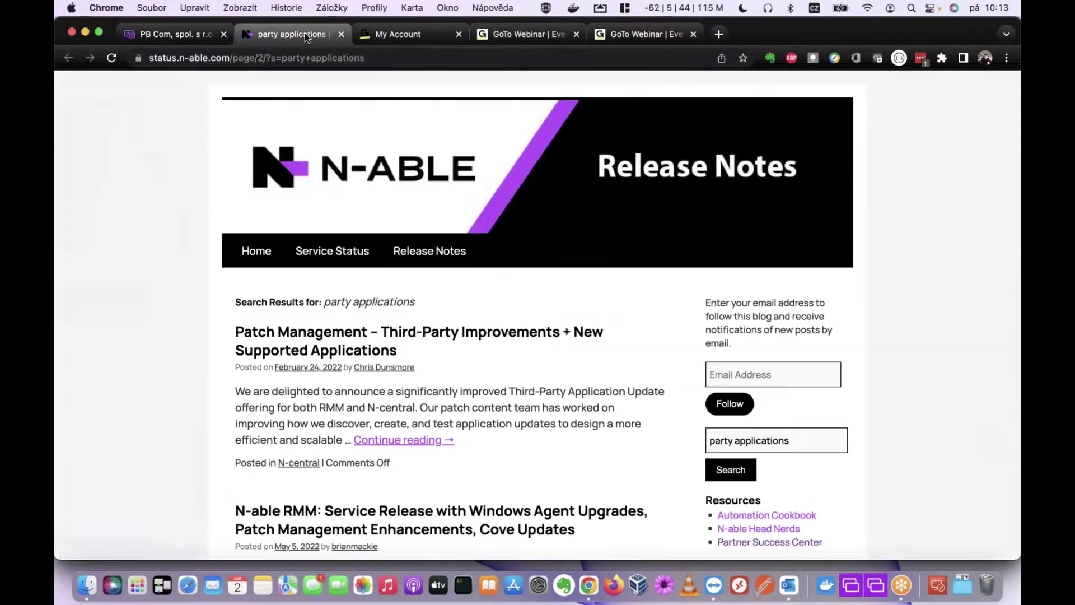
click(340, 34)
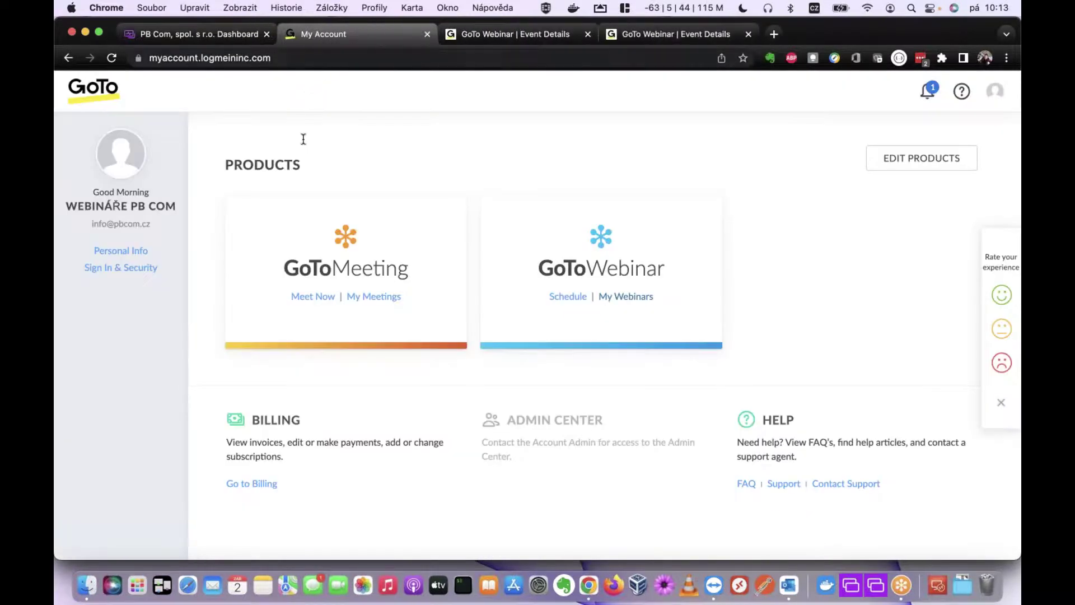
- Return to the N-sight RMM dashboard and start a chat with workstation DESKTOP-QG1B0I5
click(172, 34)
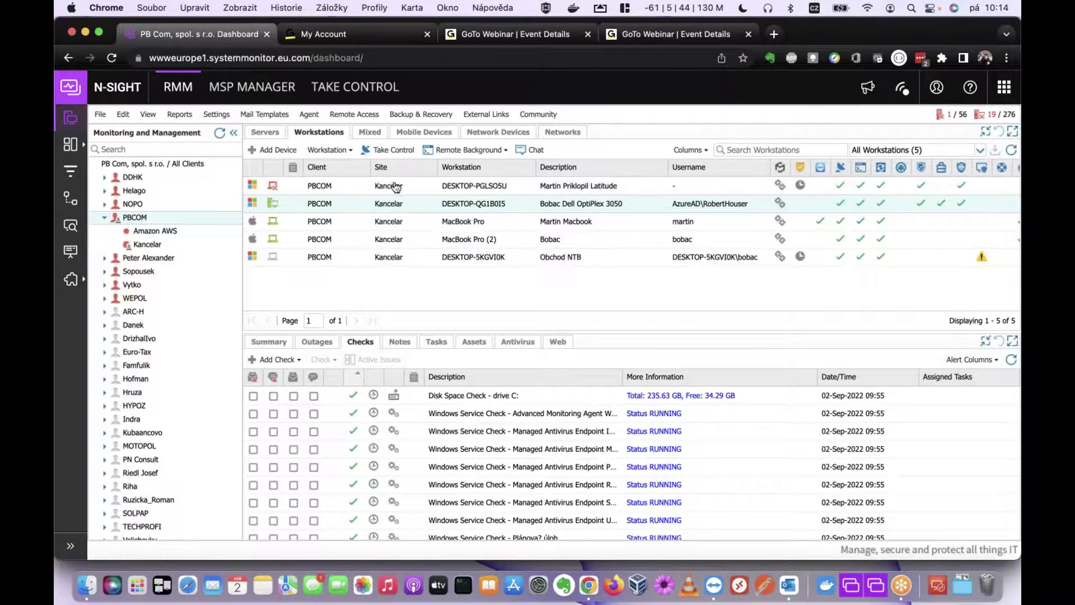
click(496, 190)
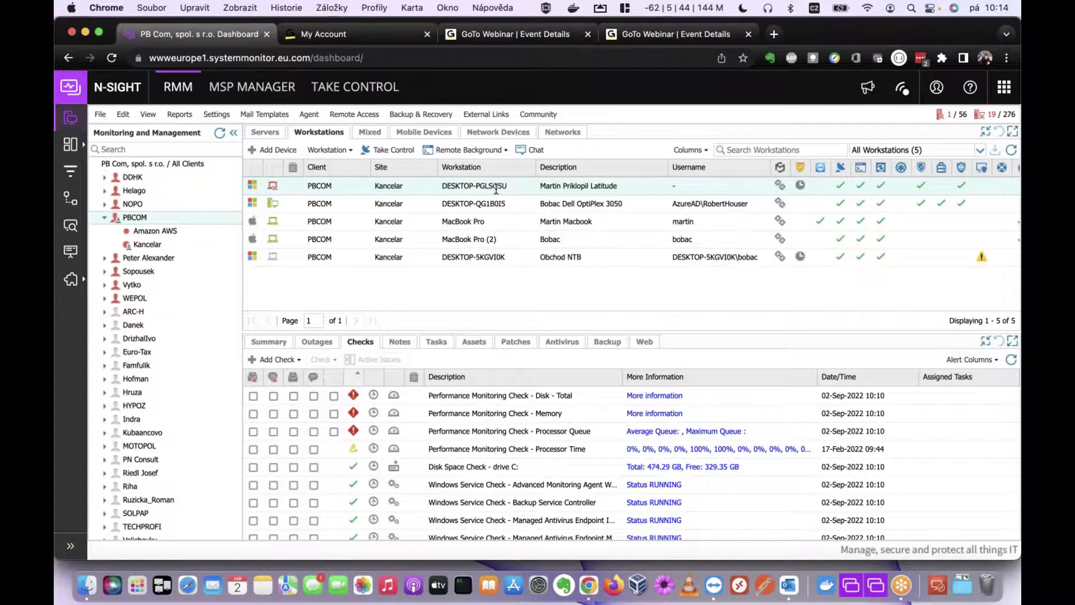
click(488, 205)
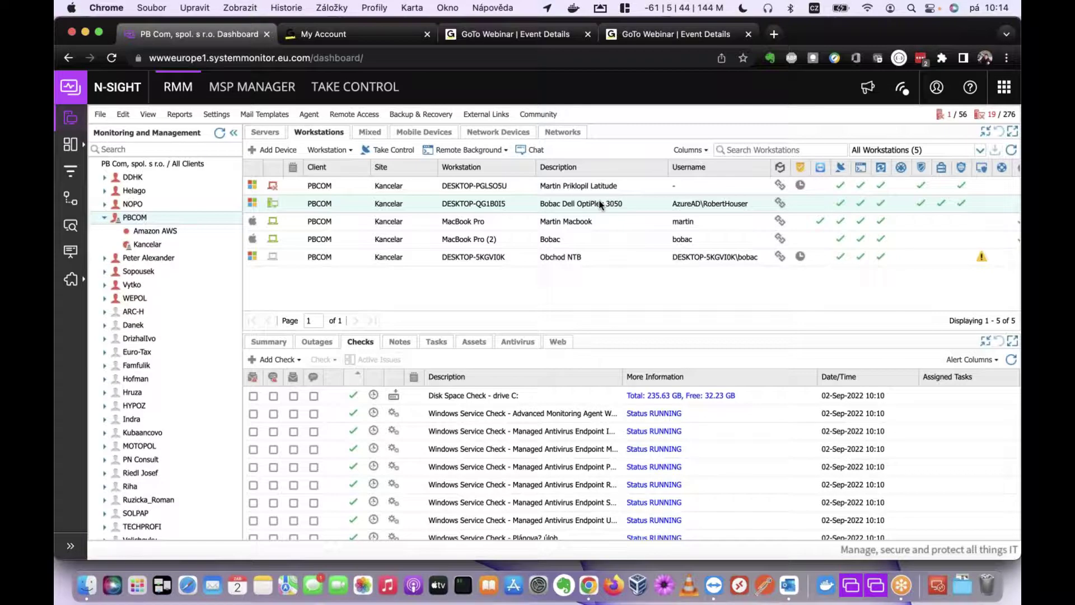
click(530, 152)
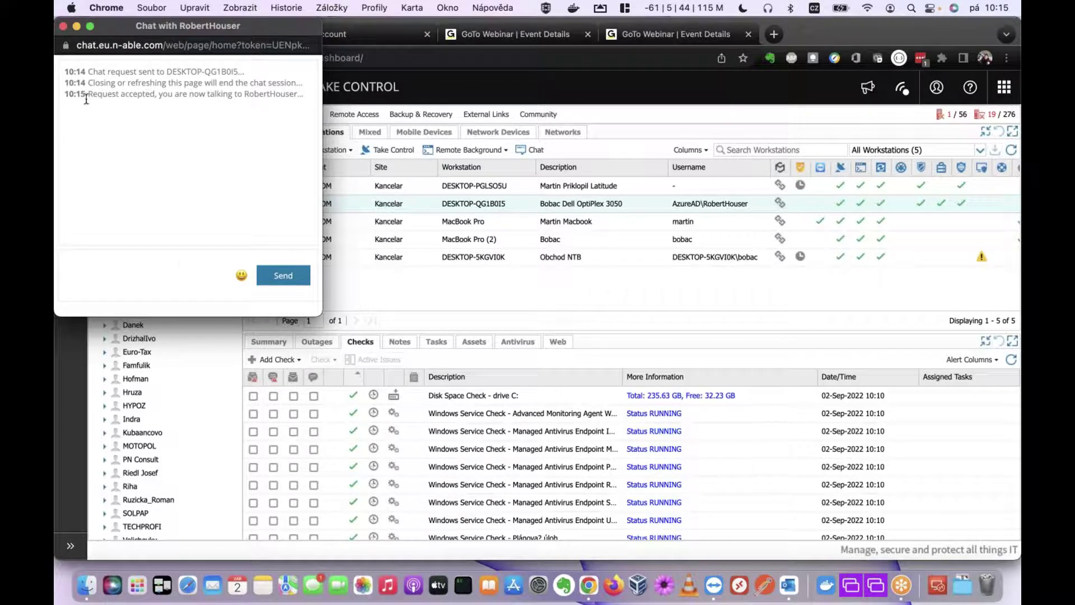
- Send the message "chat chat chat" to the workstation user, then end the chat session and leave its window
click(153, 265)
text(chat chat chat)
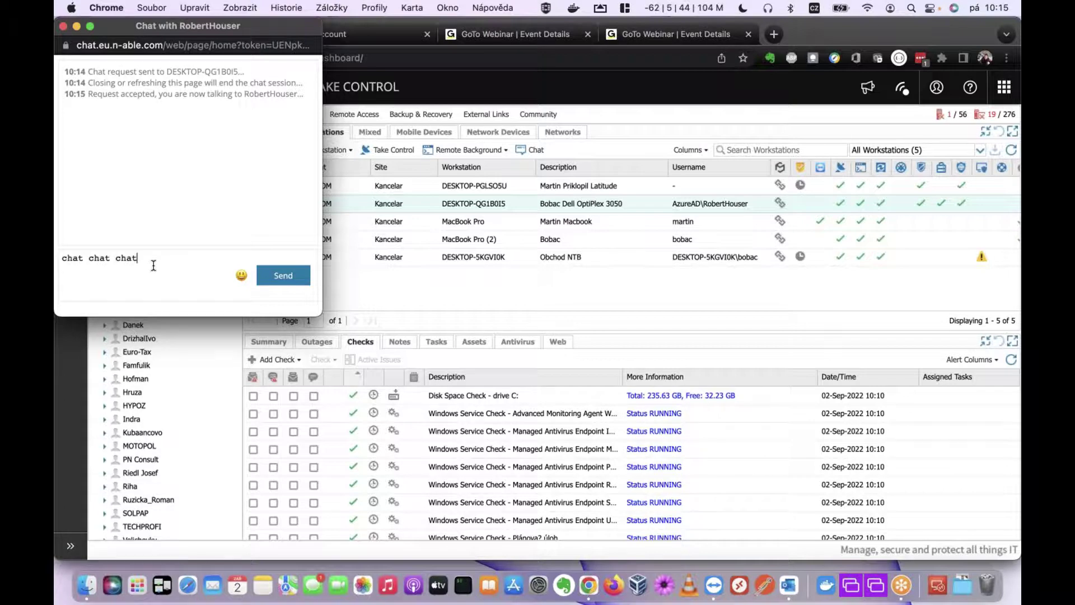
key(Return)
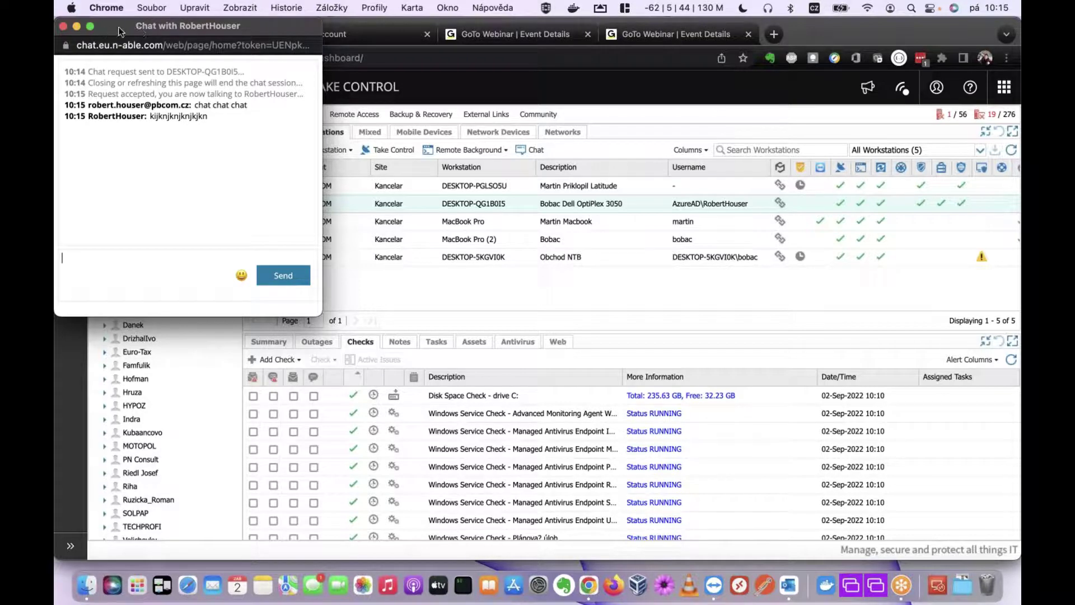
click(63, 26)
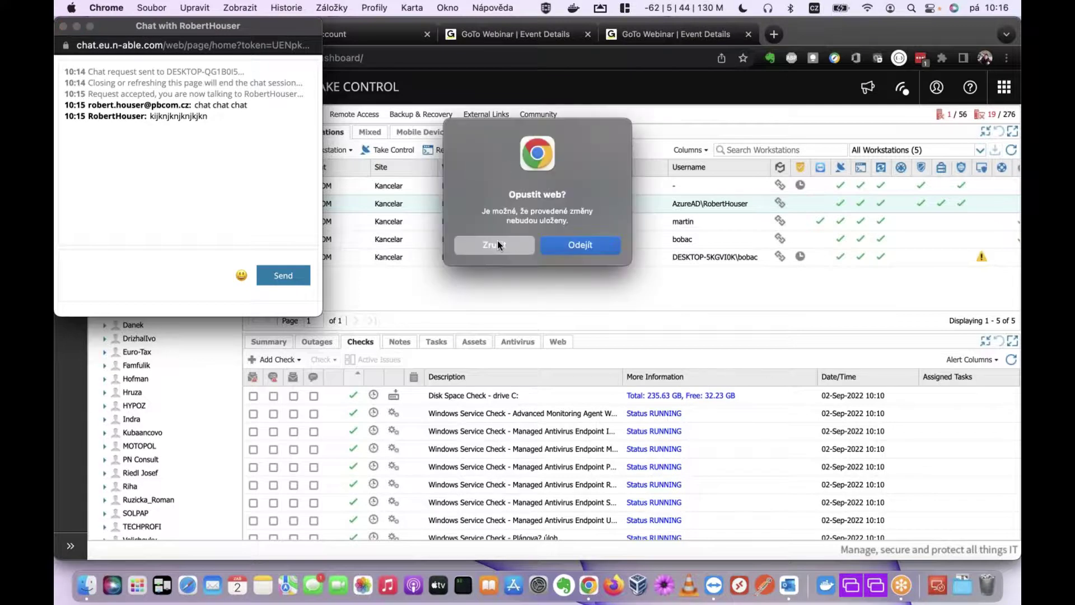
click(575, 244)
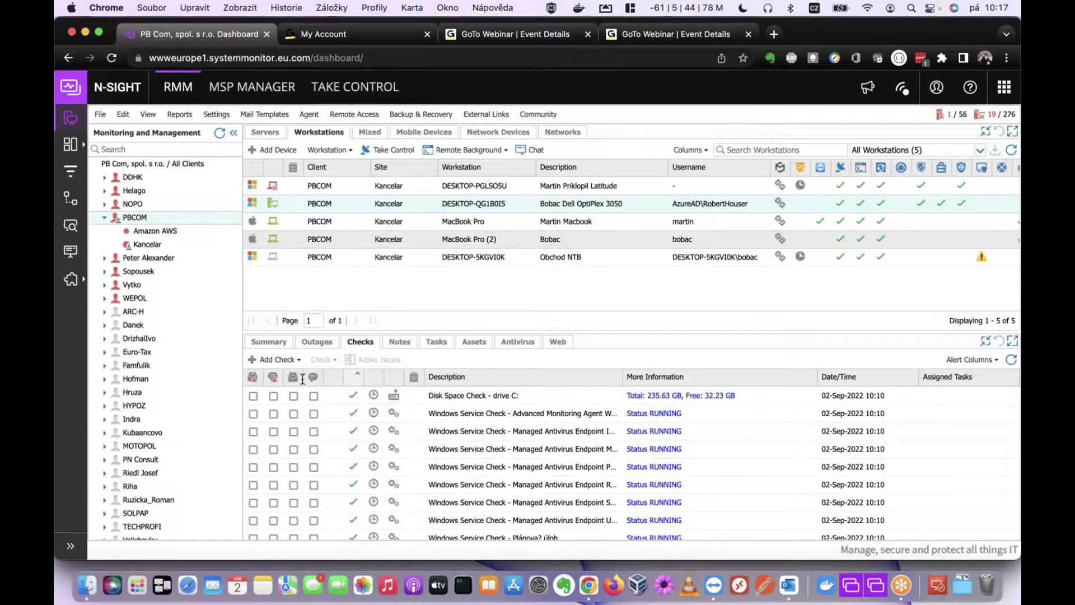
- Open the Take Control Plus console, view its dashboard and Devices page, and return to the RMM dashboard
click(343, 92)
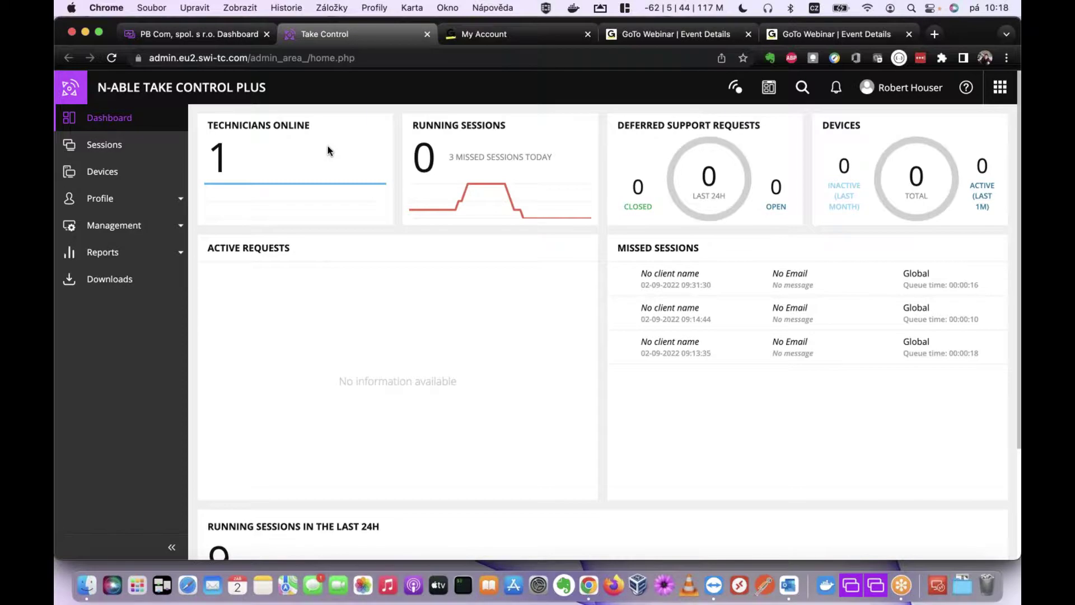
click(189, 34)
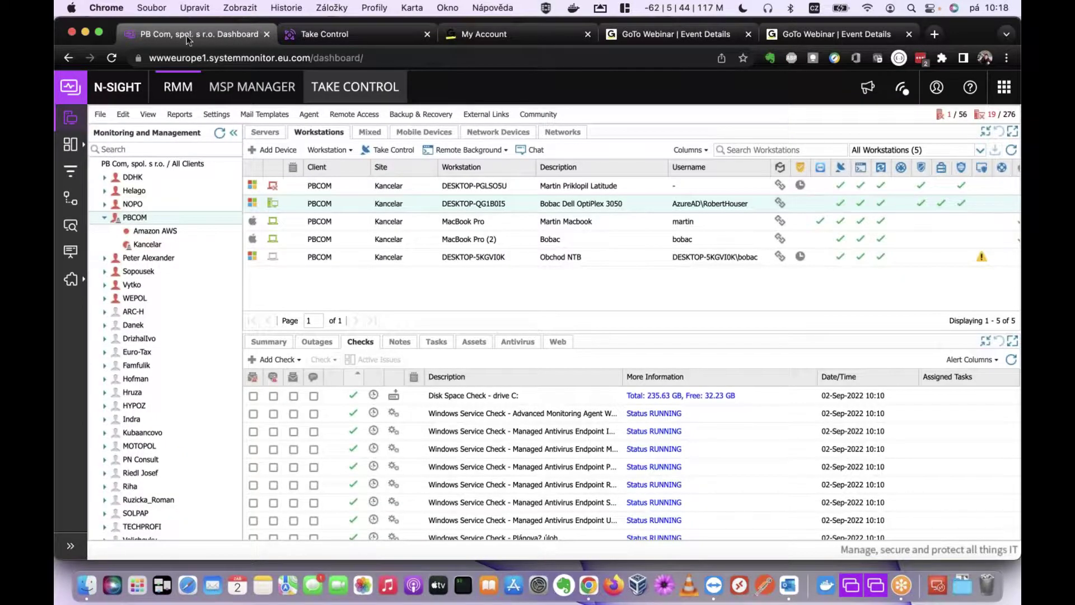
click(345, 38)
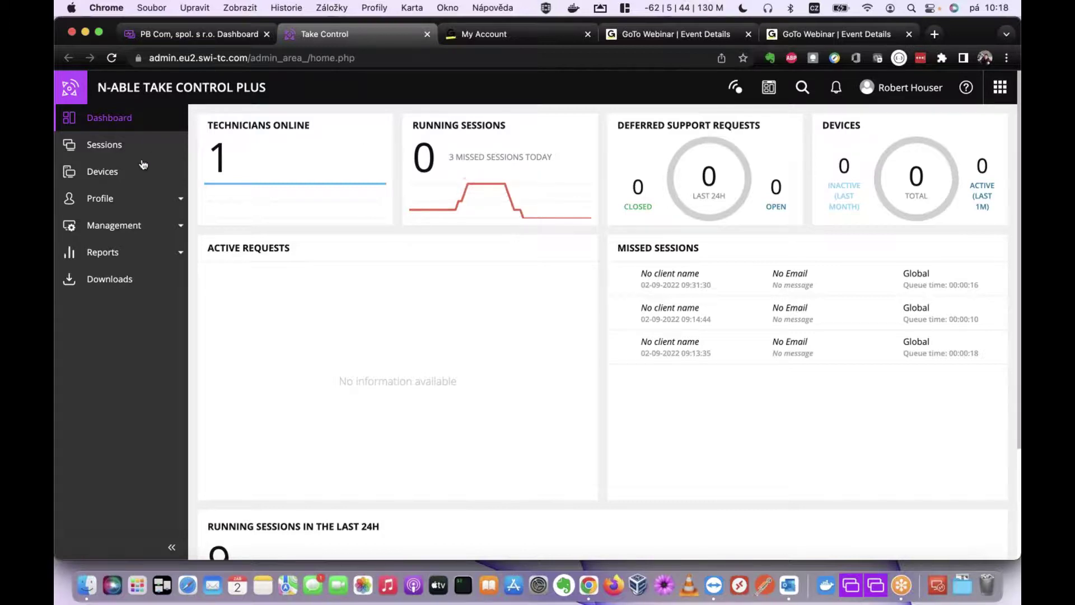
click(110, 176)
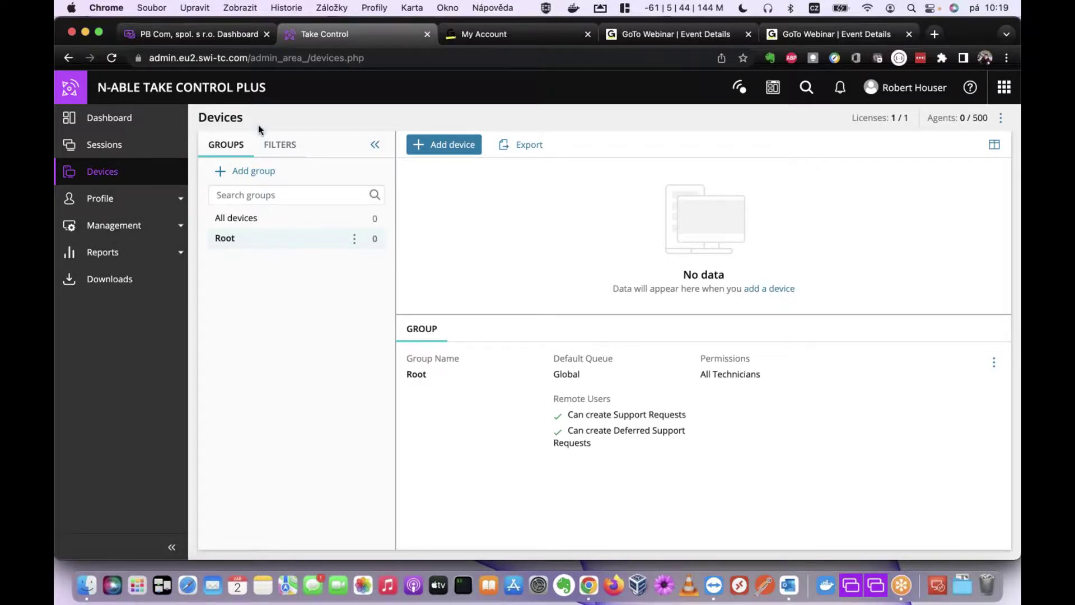
click(201, 36)
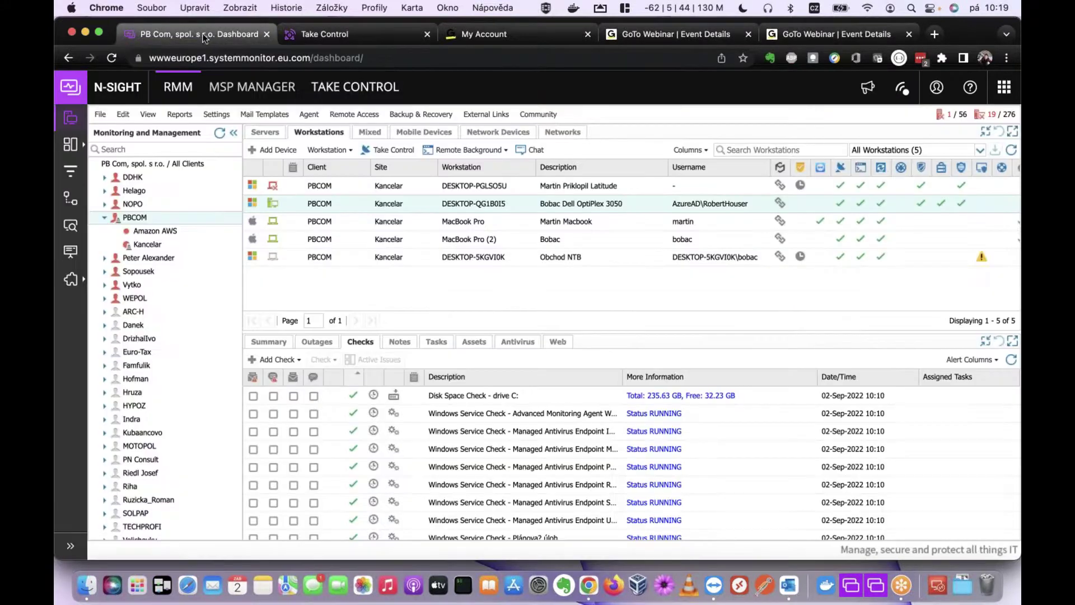
- Turn Take Control Fast Assist off and on again, and create a support session in the Global Queue (all Technicians)
click(903, 89)
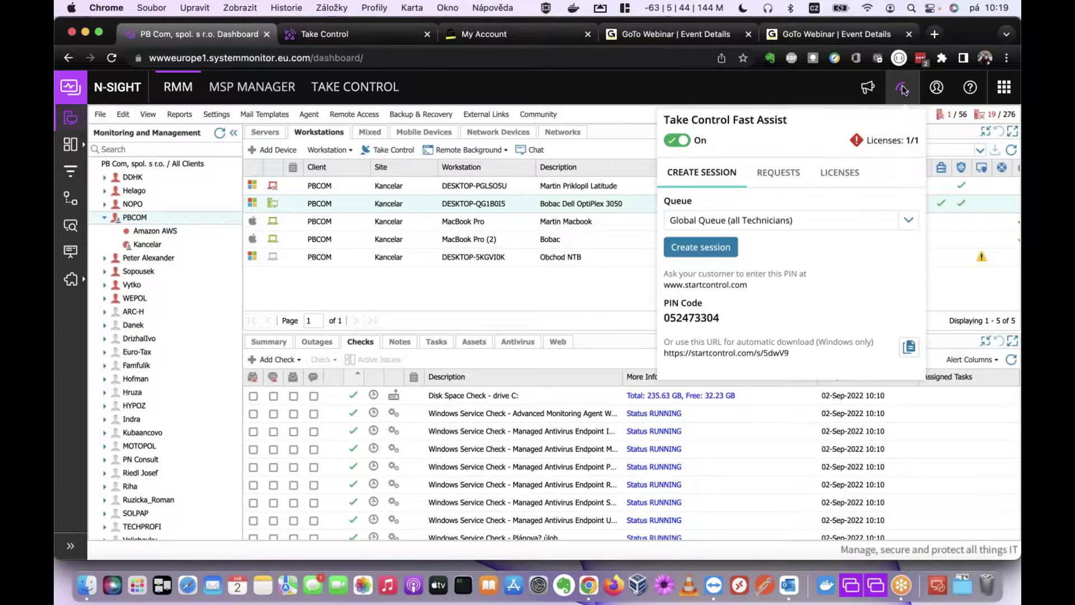
click(677, 140)
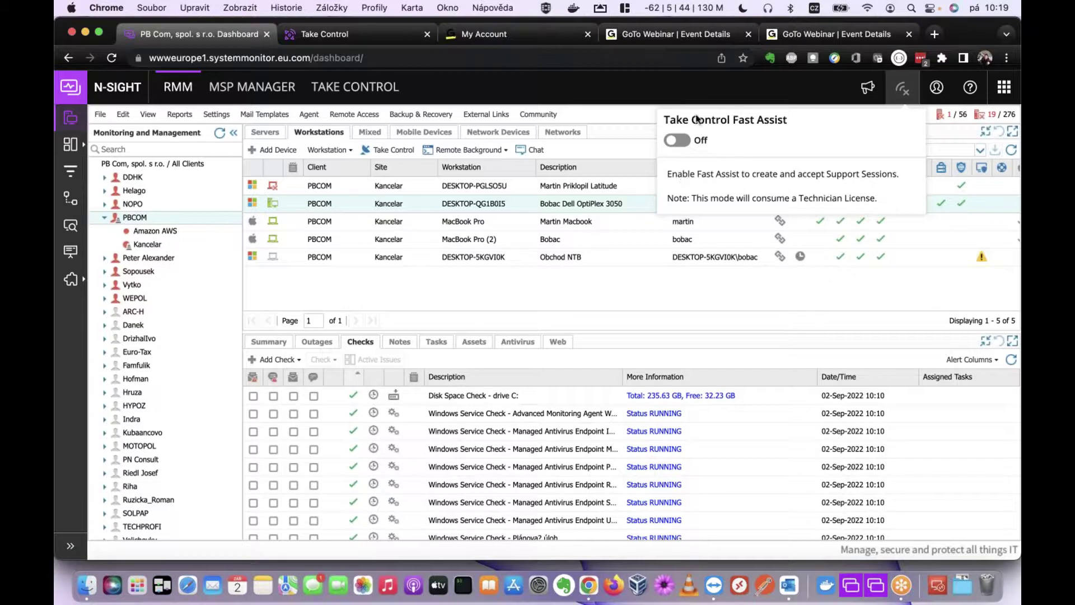
click(684, 144)
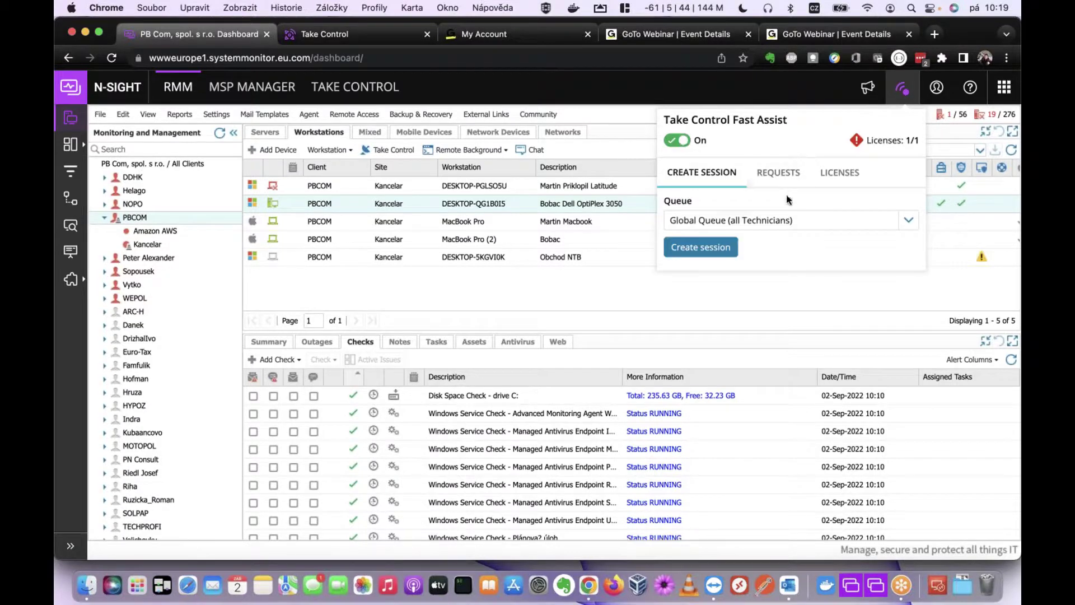
click(695, 250)
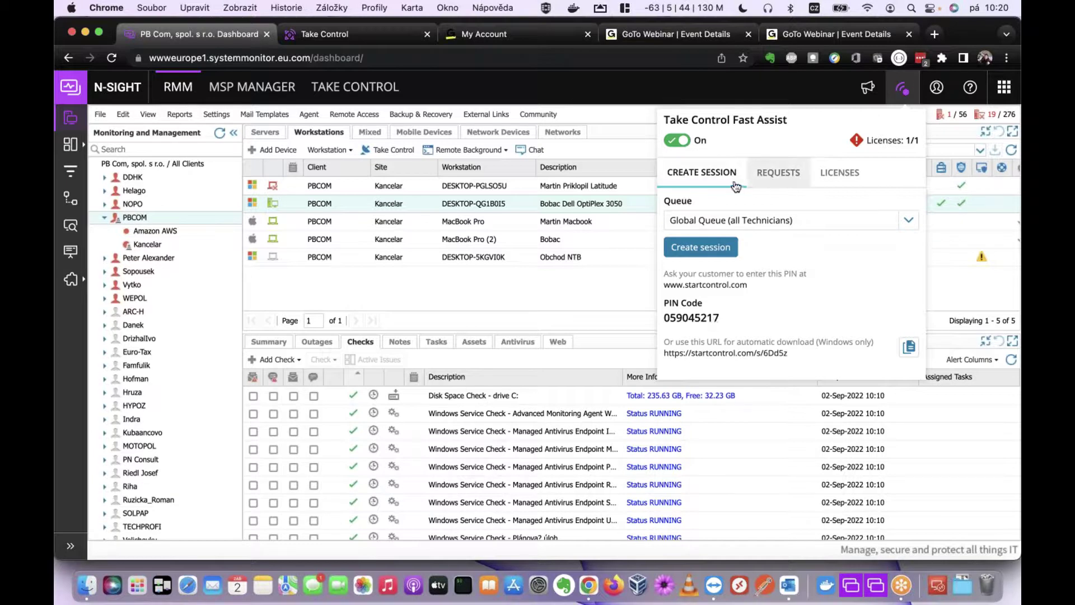
- Accept the pending Fast Assist support request from DESKTOP-QG1B0I5
click(768, 179)
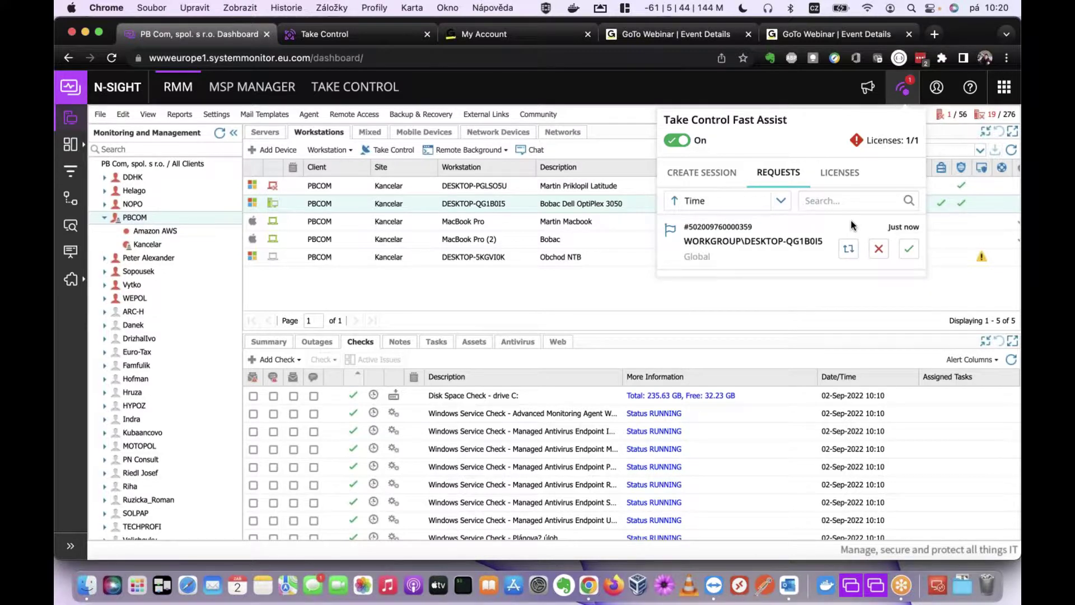
click(908, 251)
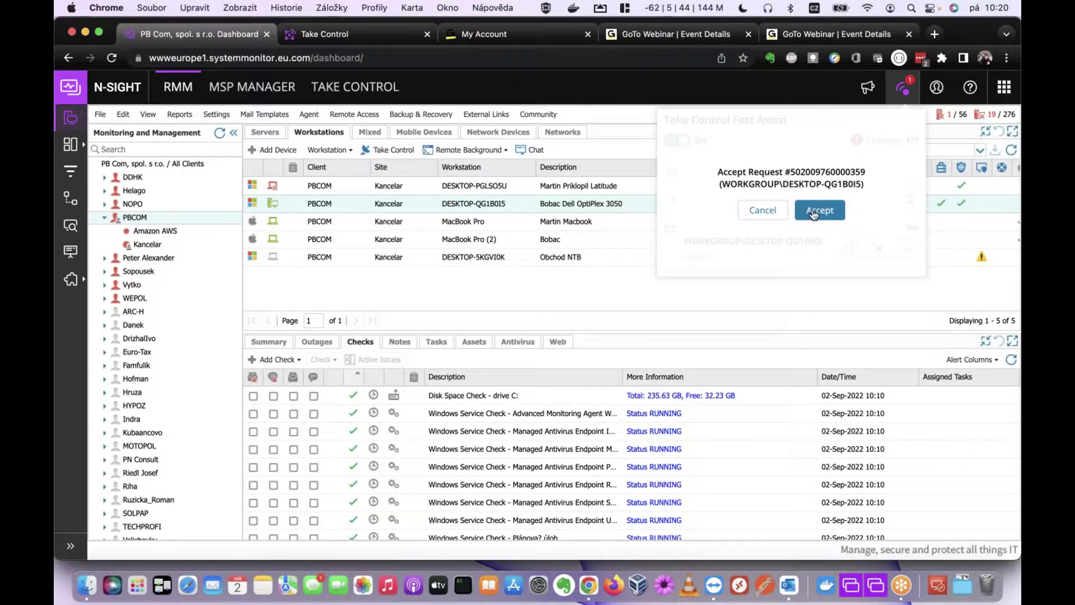
click(818, 211)
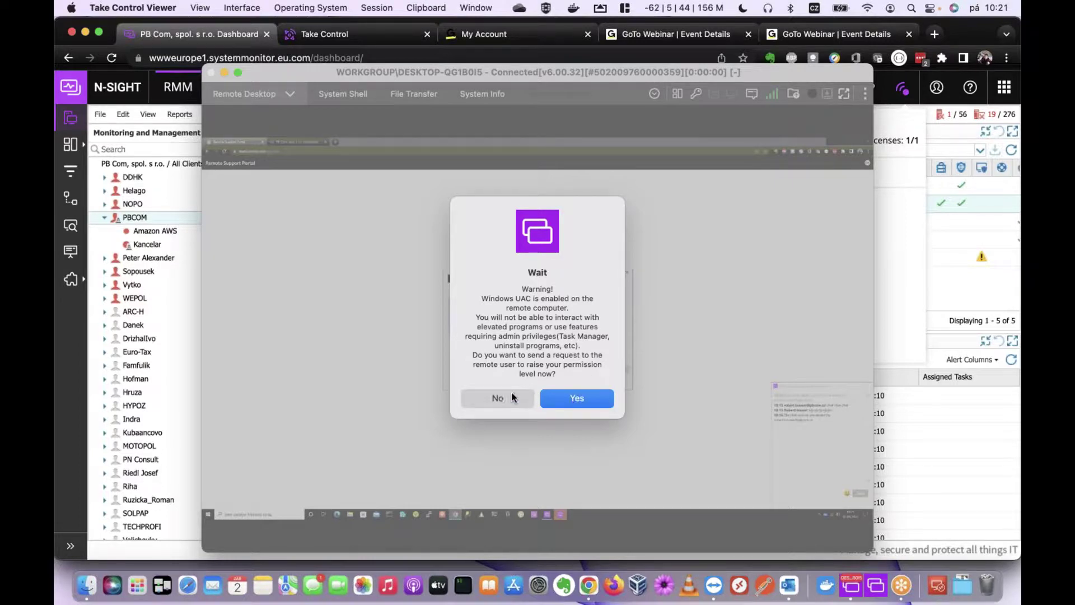
- Decline requesting elevated permissions, bring the remote browser with the Remote Support Portal forward, and open the remote Start menu
click(491, 398)
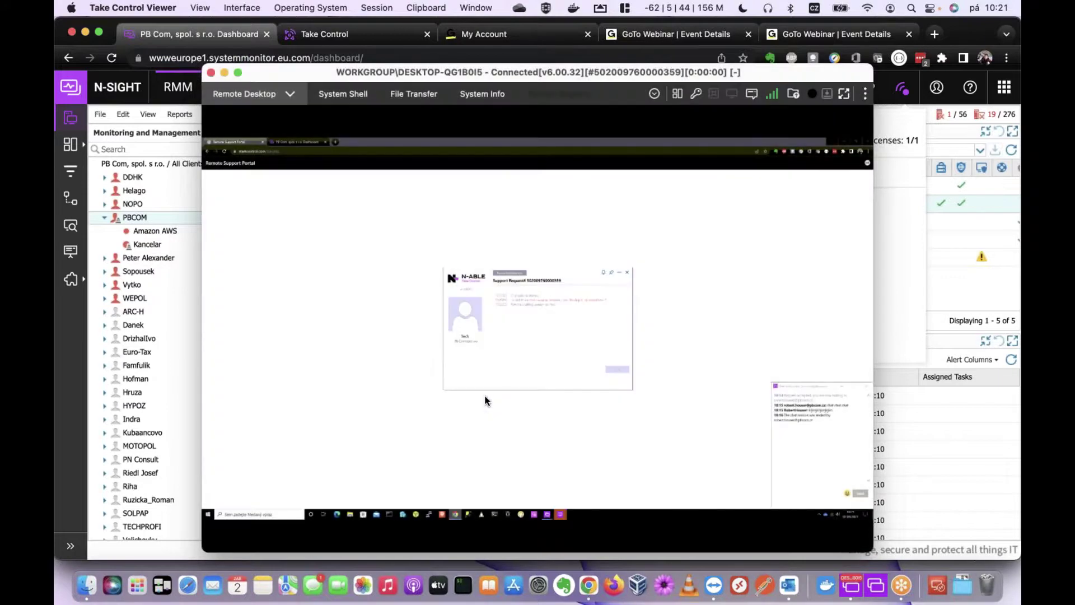
click(295, 143)
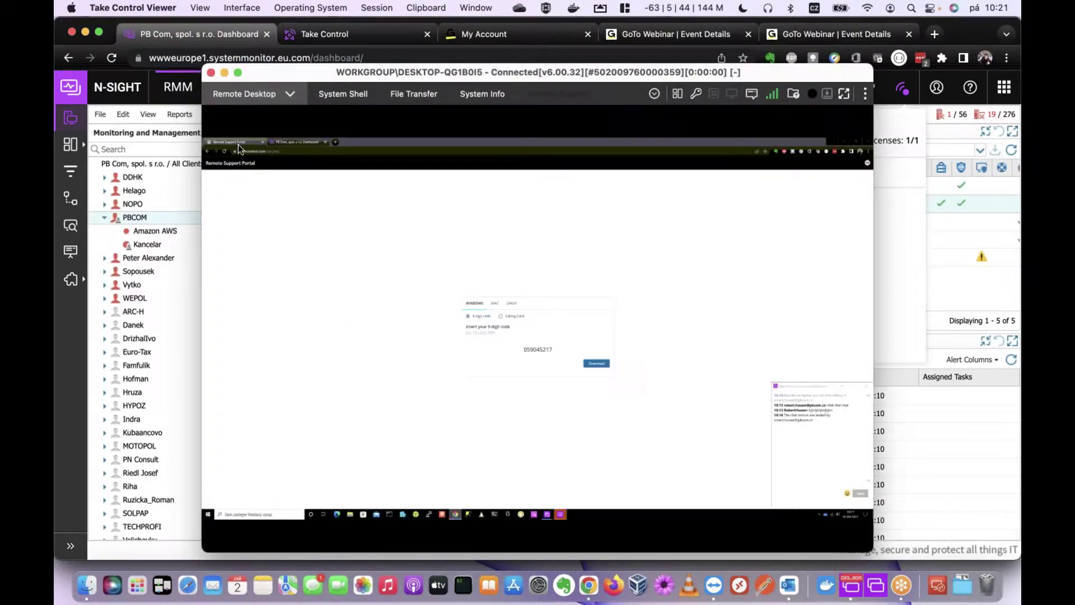
click(207, 515)
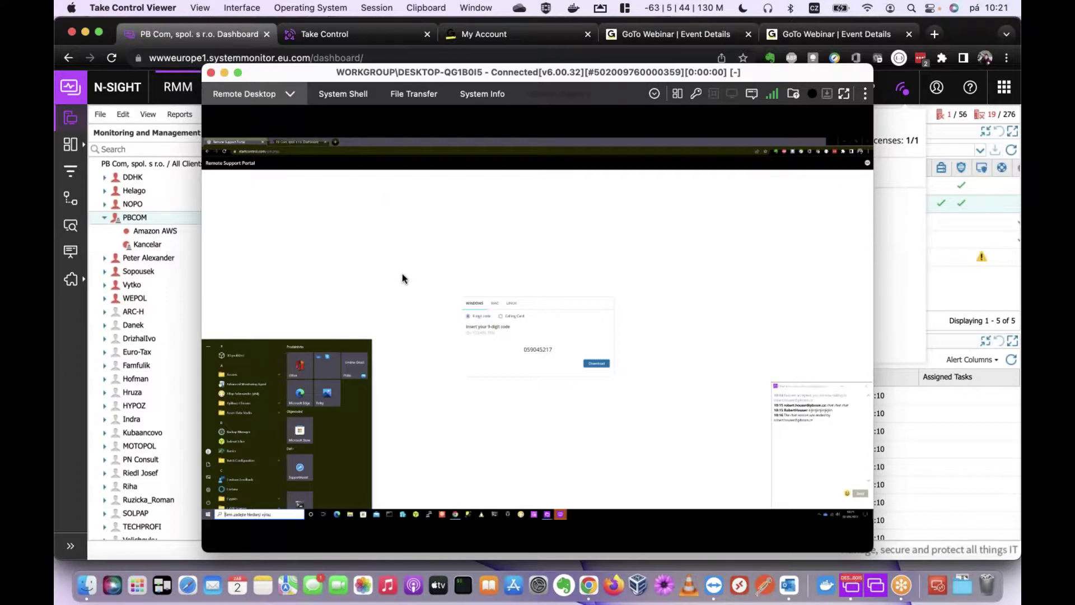
- Close the remote Start menu, then end the DESKTOP-QG1B0I5 session and close the Take Control viewer
click(299, 250)
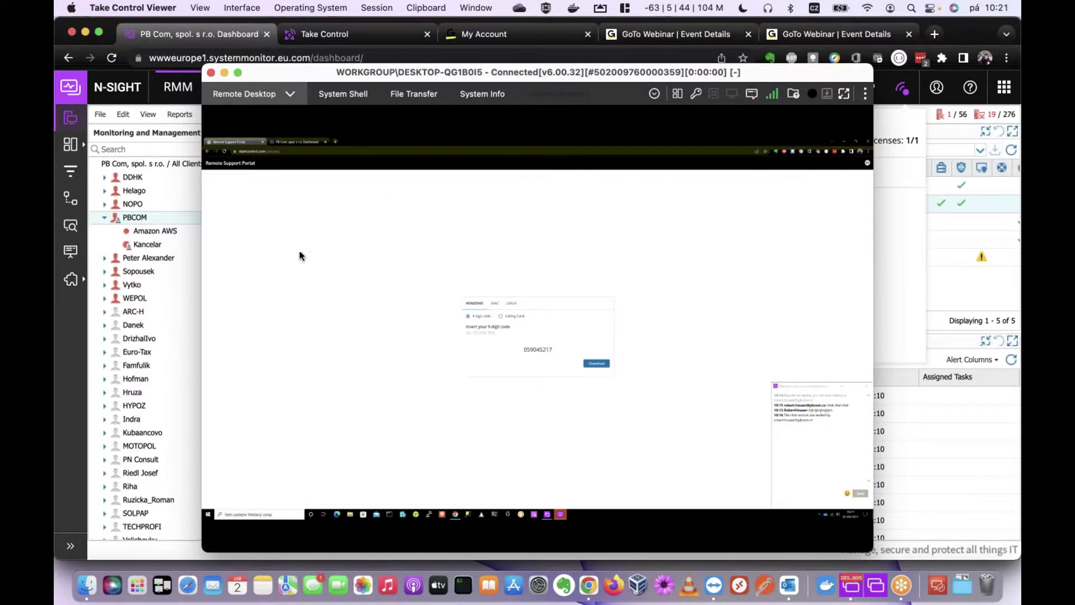
click(211, 74)
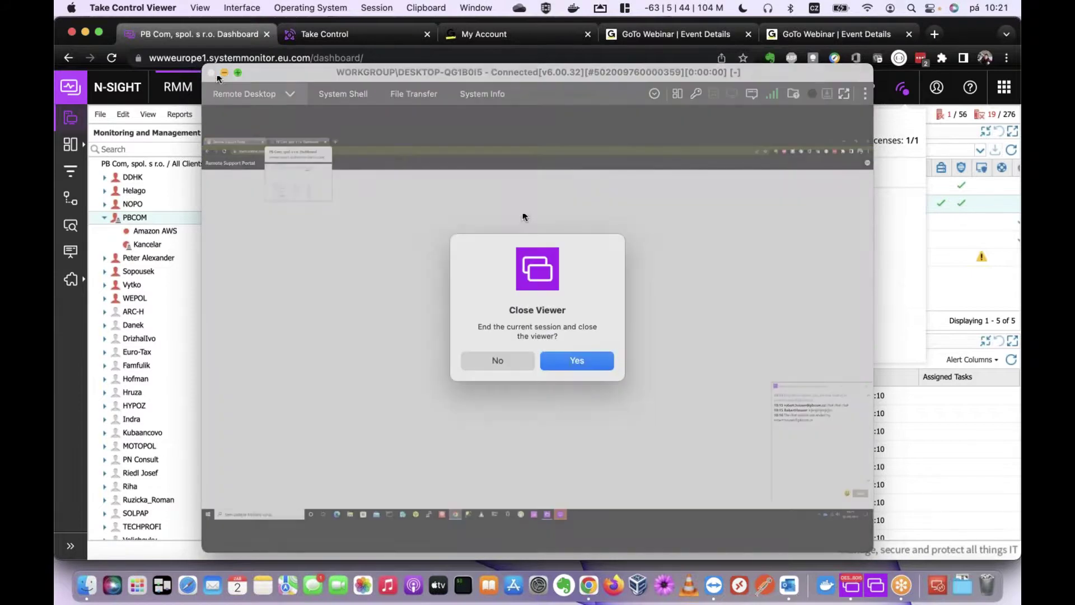
click(595, 367)
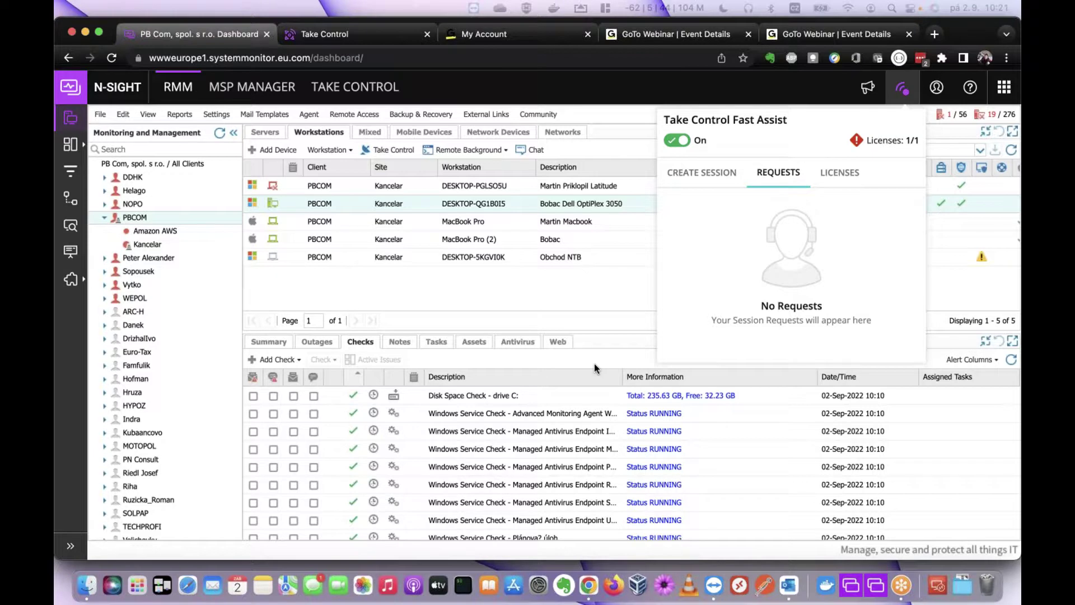
click(560, 290)
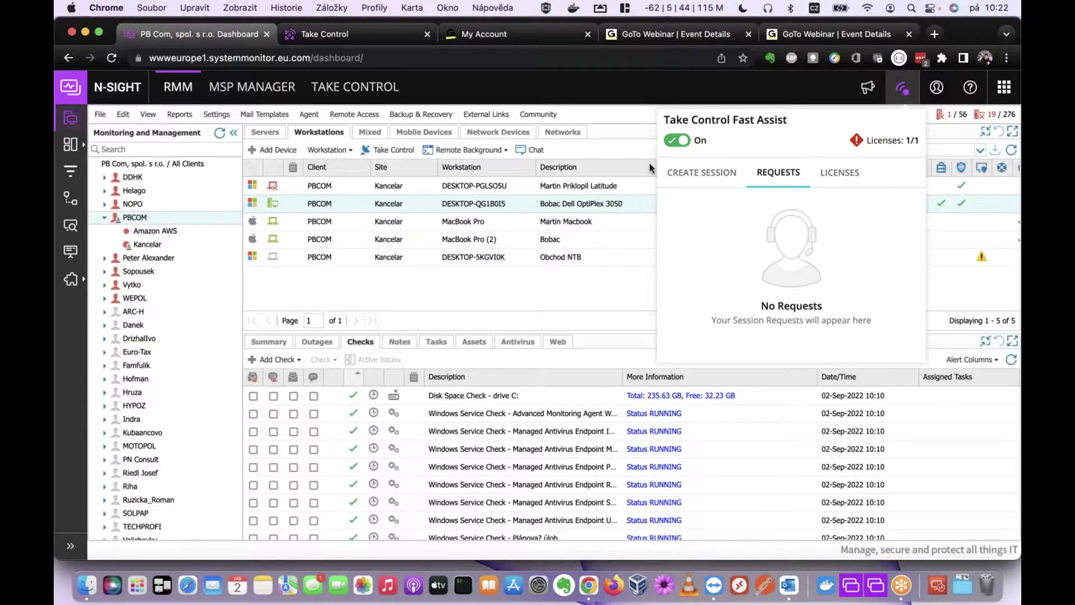
- Review the Fast Assist session creation details and pending requests, ending on the session creation view
click(697, 191)
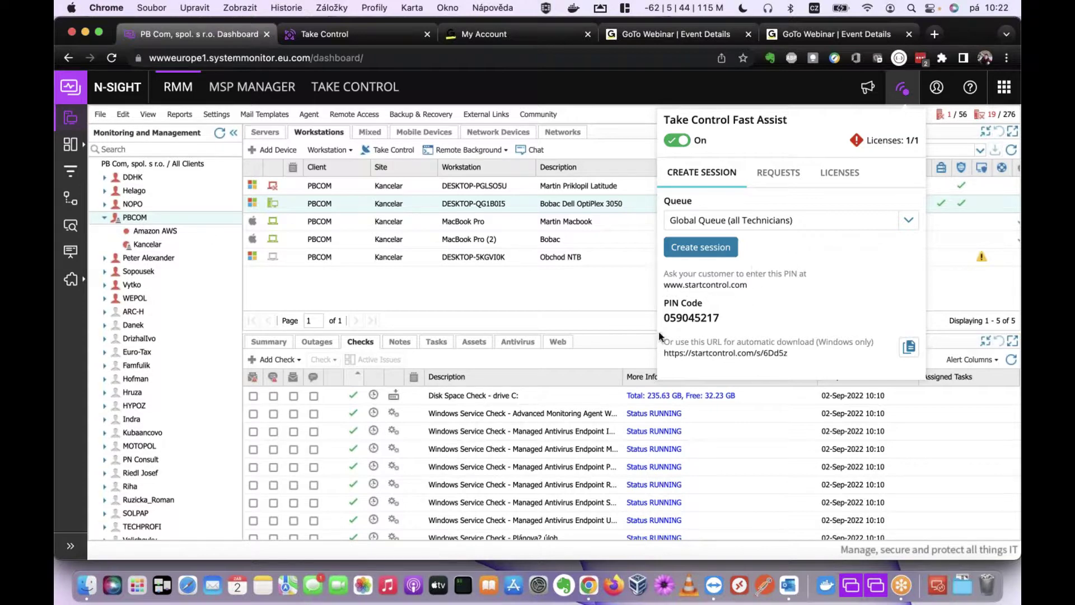
click(776, 172)
click(705, 177)
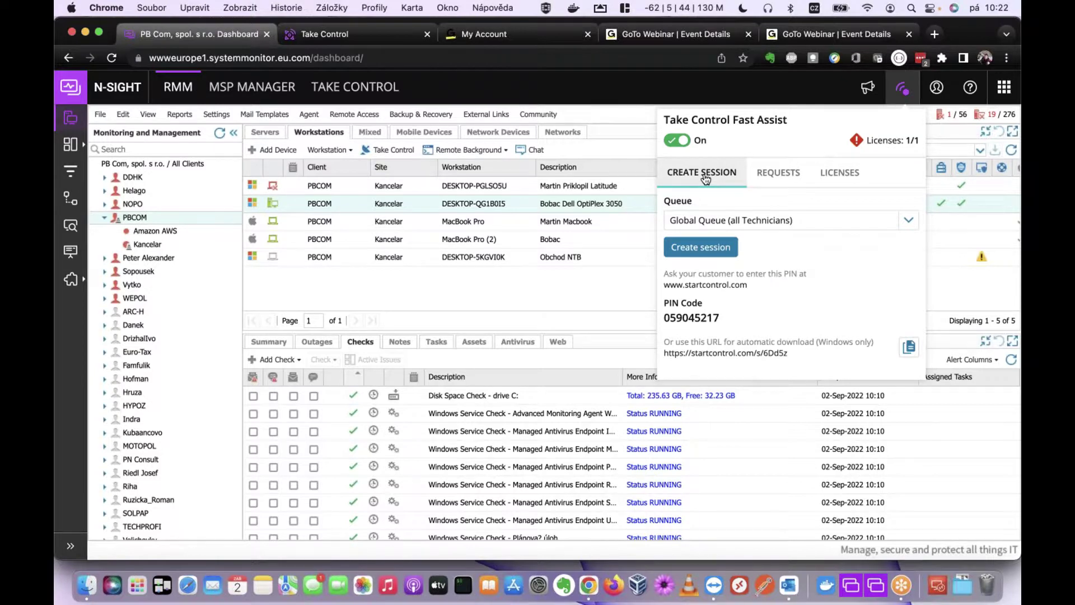
- In the Take Control Plus console, look through the Management and Profile options and view the Installers page
click(337, 37)
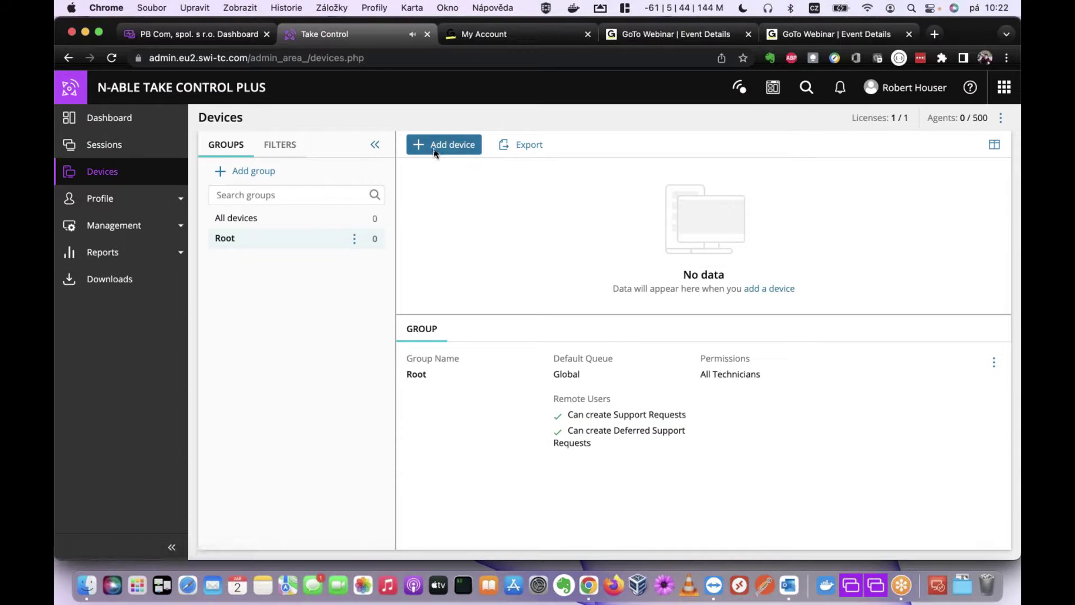
click(112, 227)
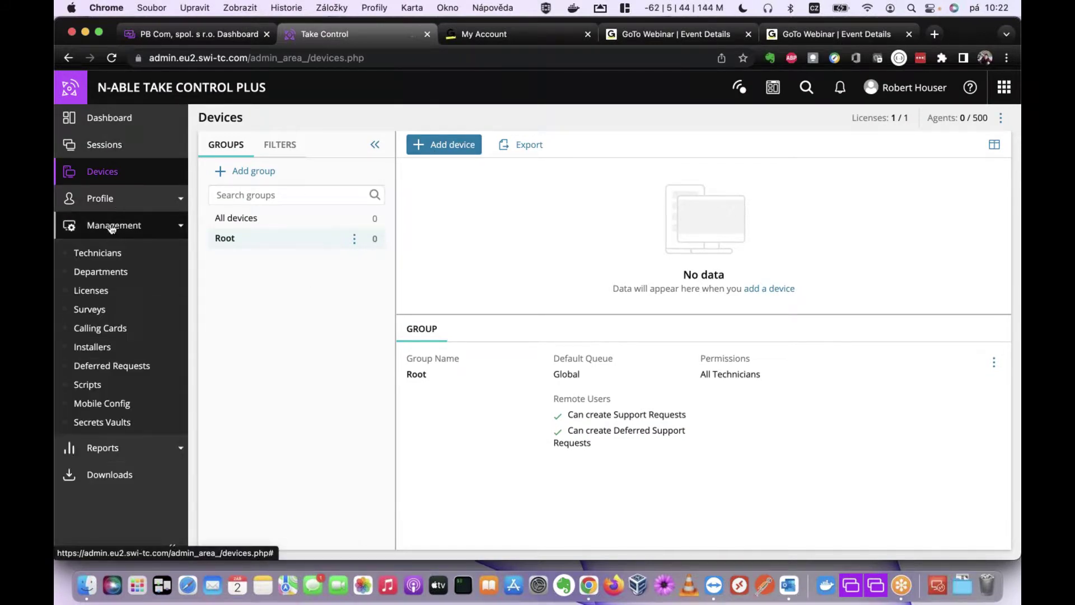
click(100, 205)
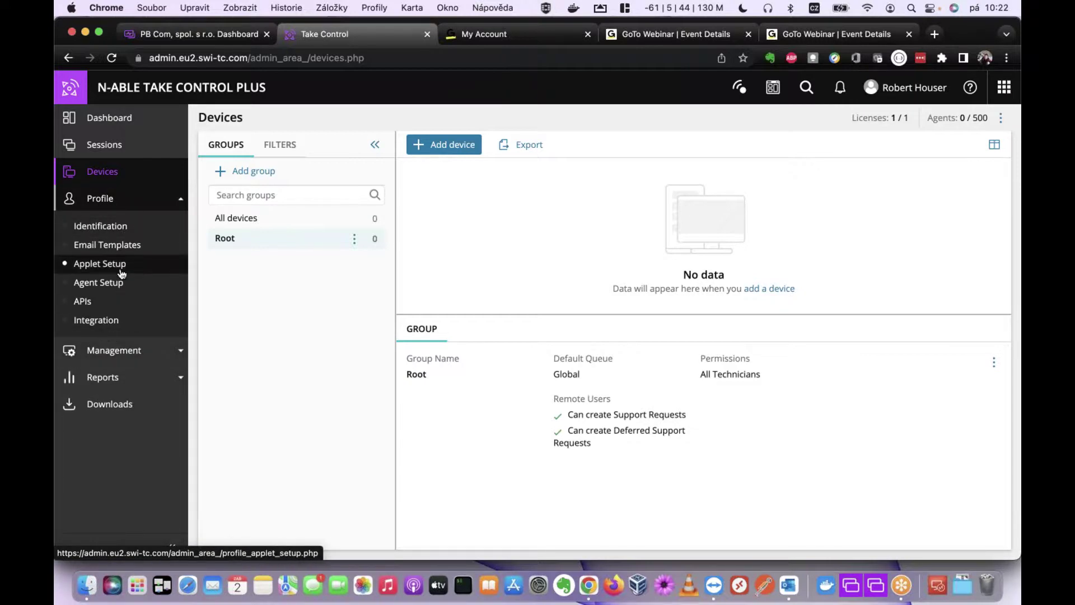
click(115, 351)
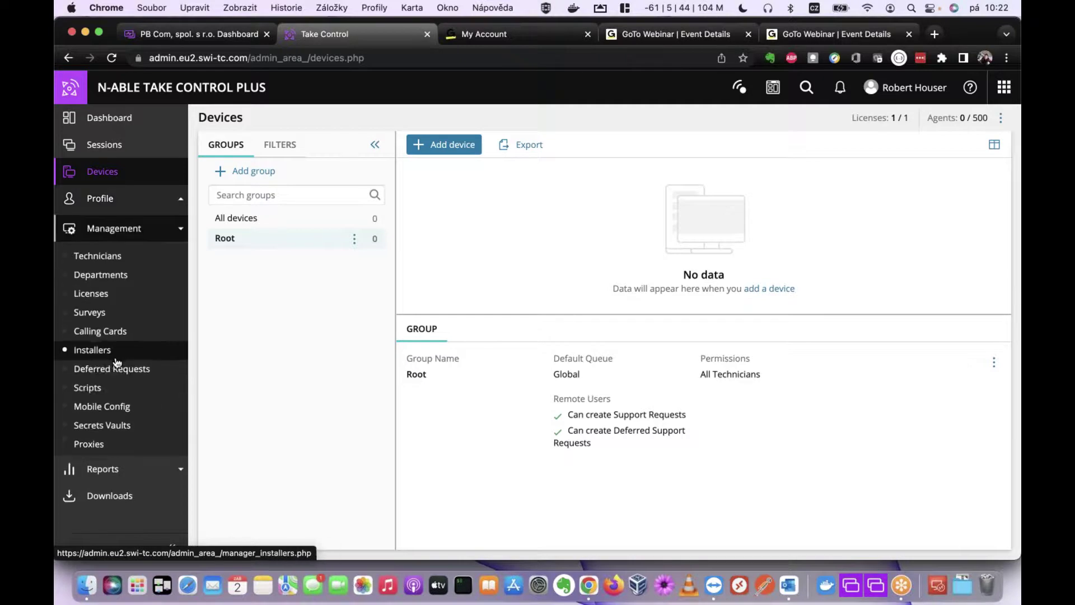
click(93, 349)
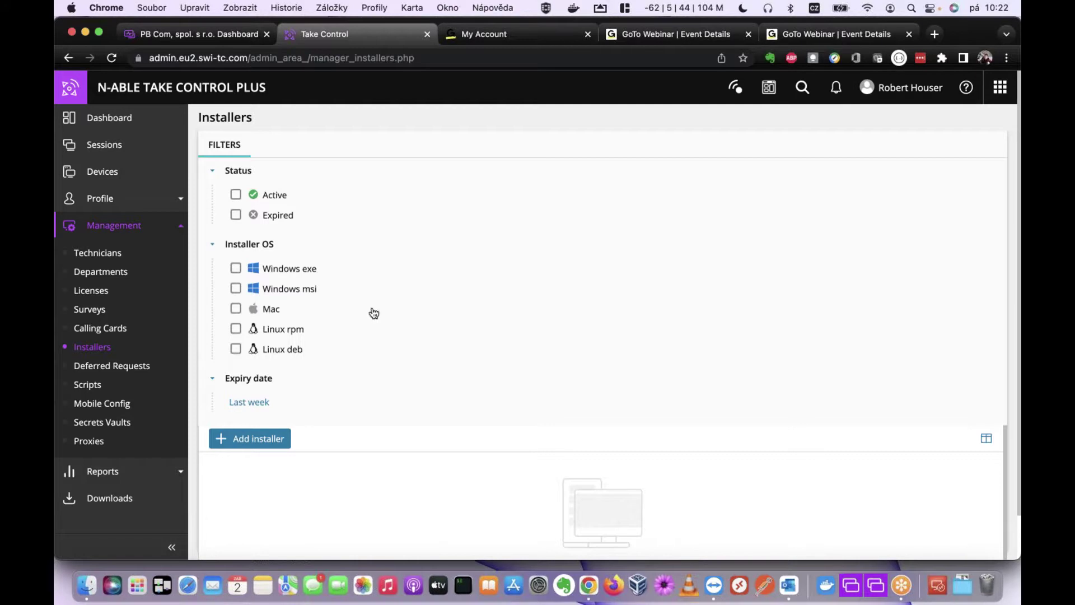
scroll(355, 376, down, 2)
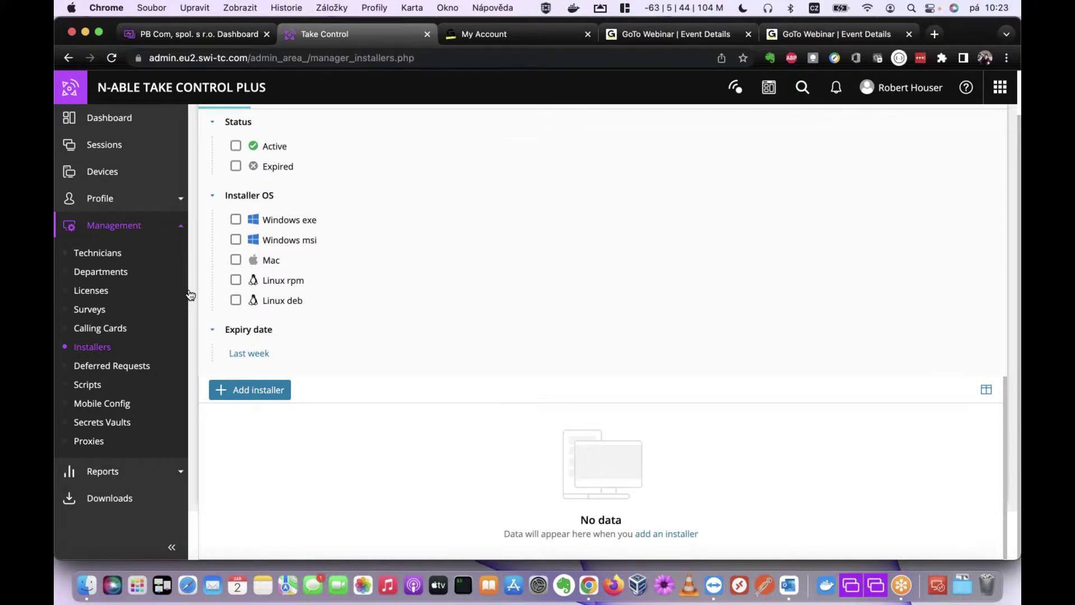
- Open the Session History report and look through its graph and list of sessions
click(173, 471)
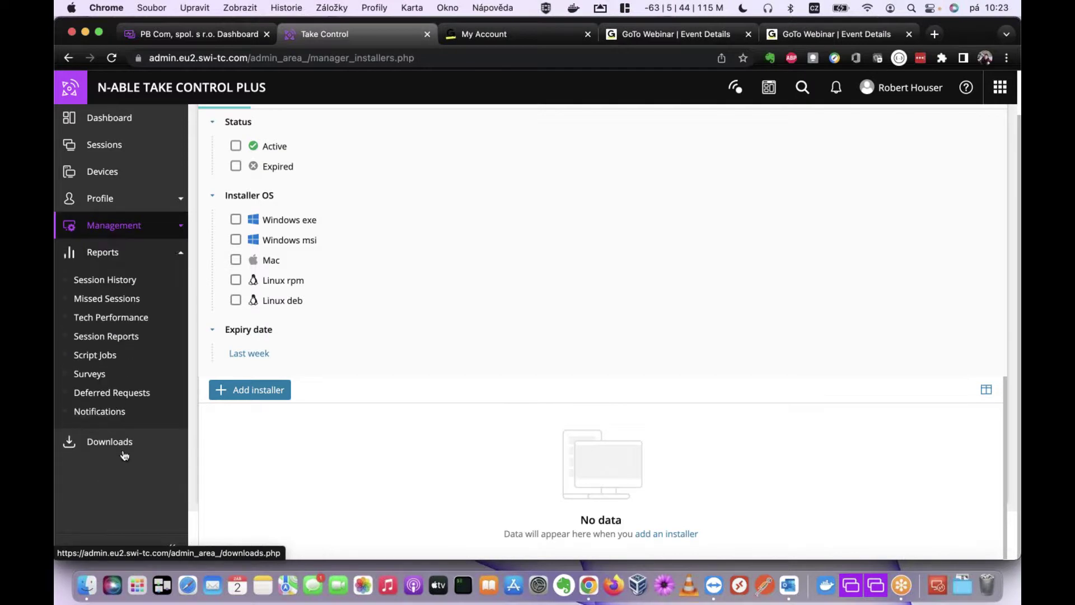
click(123, 280)
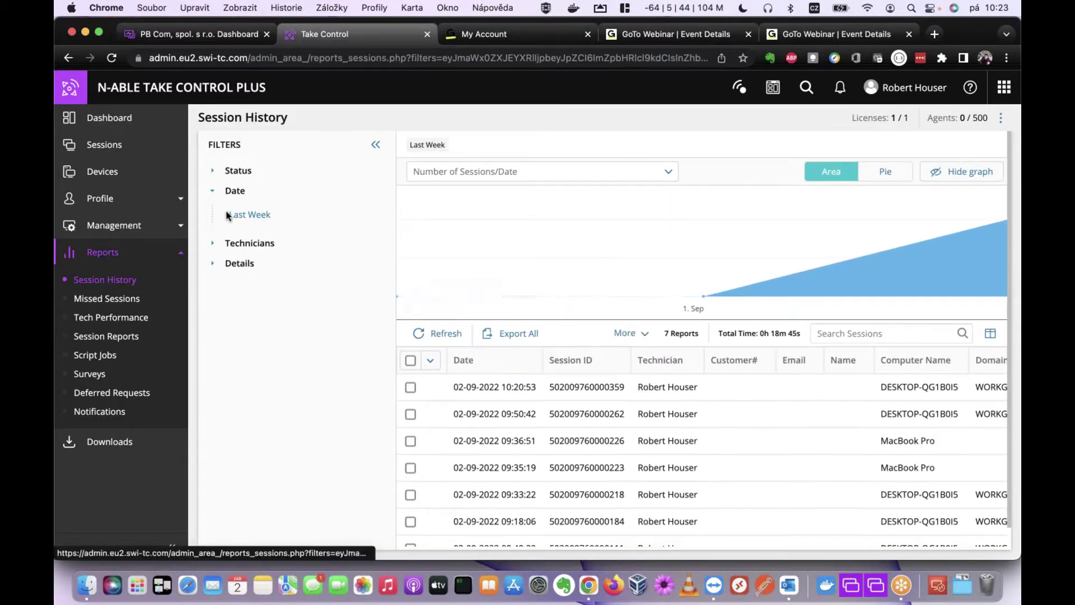
scroll(511, 420, down, 1)
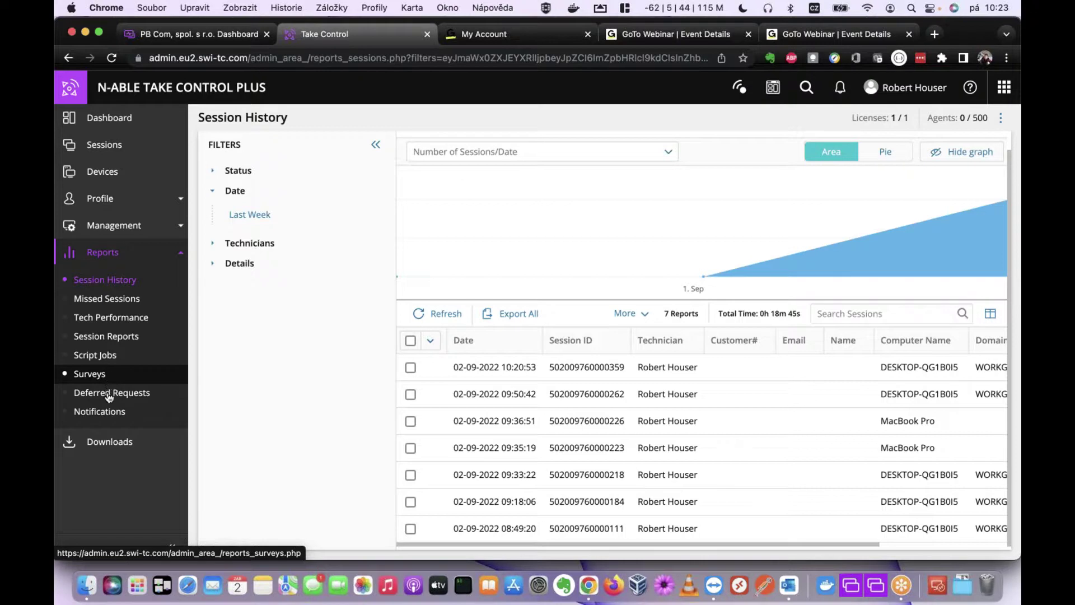
- Open Technicians management and review the first technician's default settings and global permissions down to the Misc options
click(119, 227)
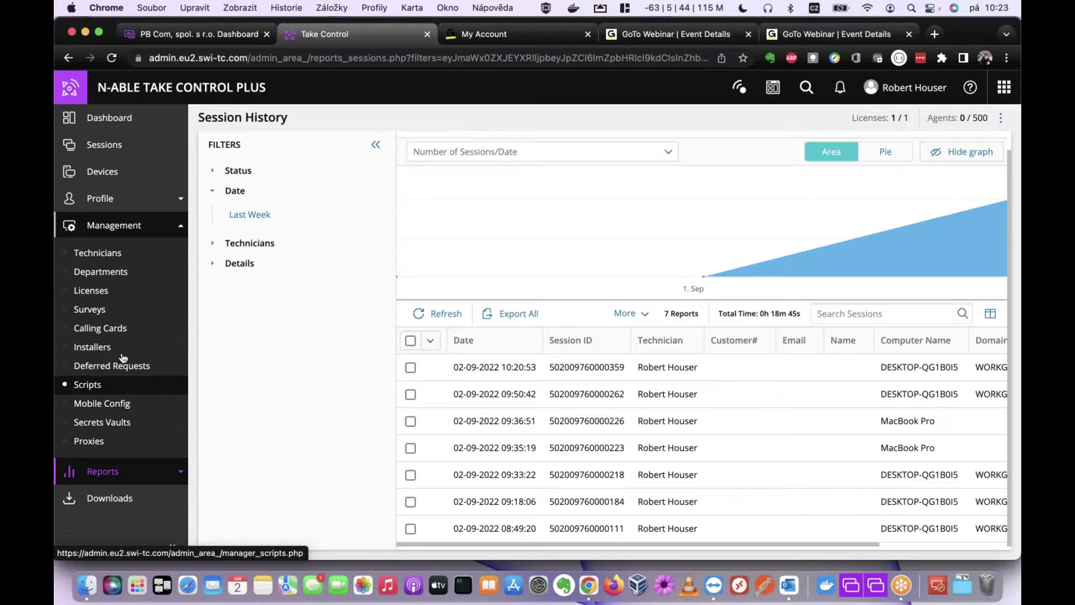
click(107, 259)
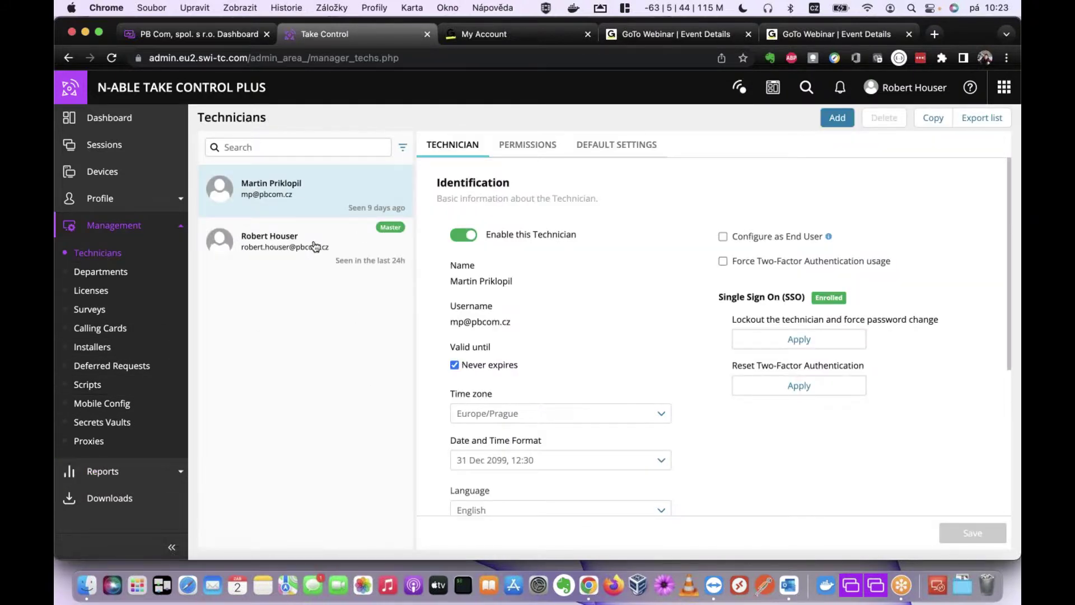
click(539, 147)
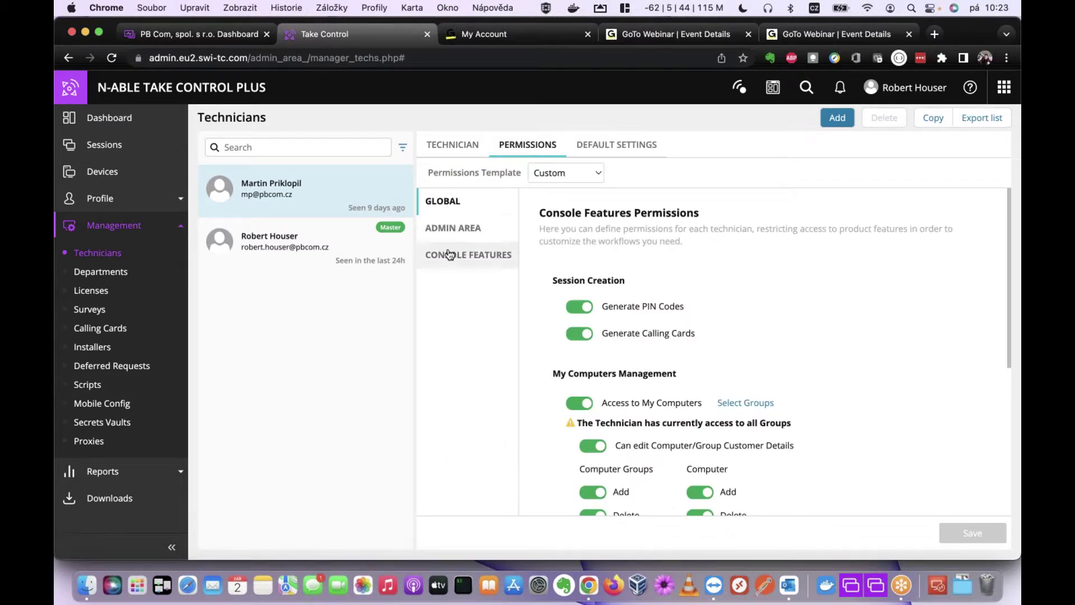
click(627, 144)
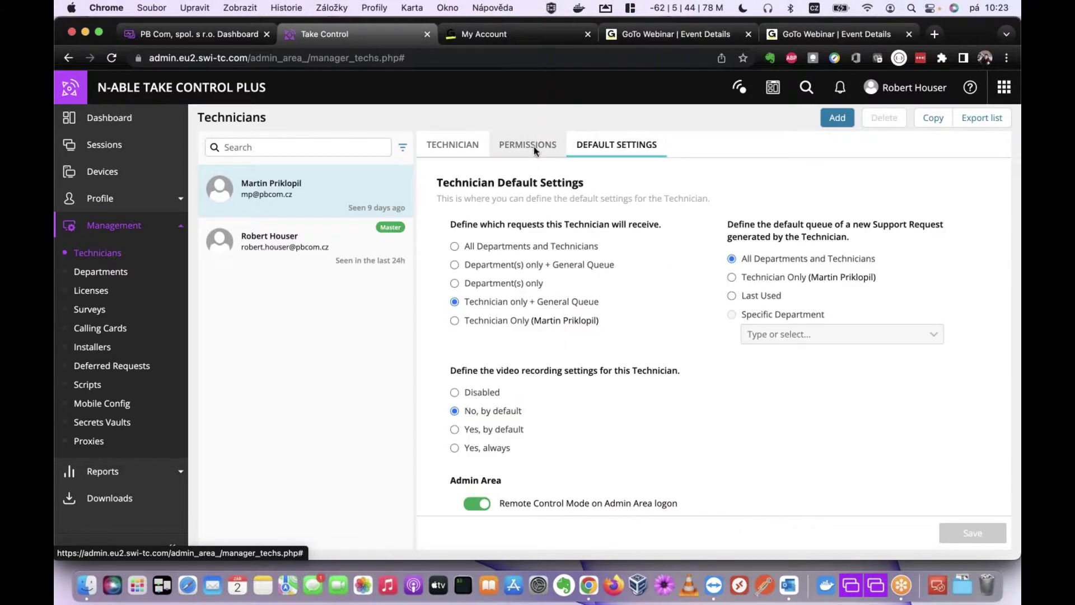
click(529, 145)
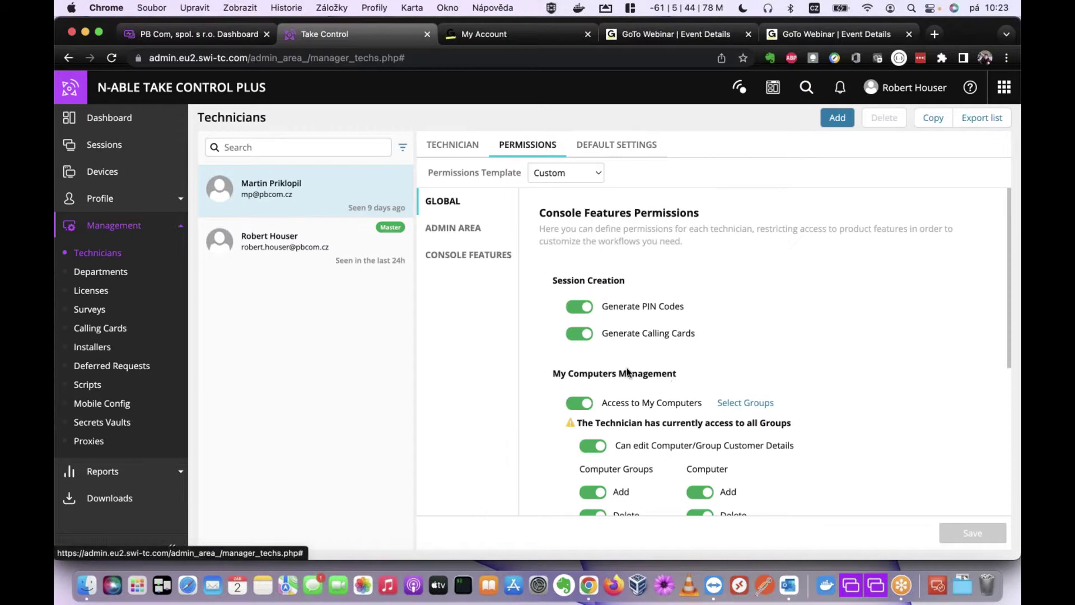
scroll(627, 372, down, 5)
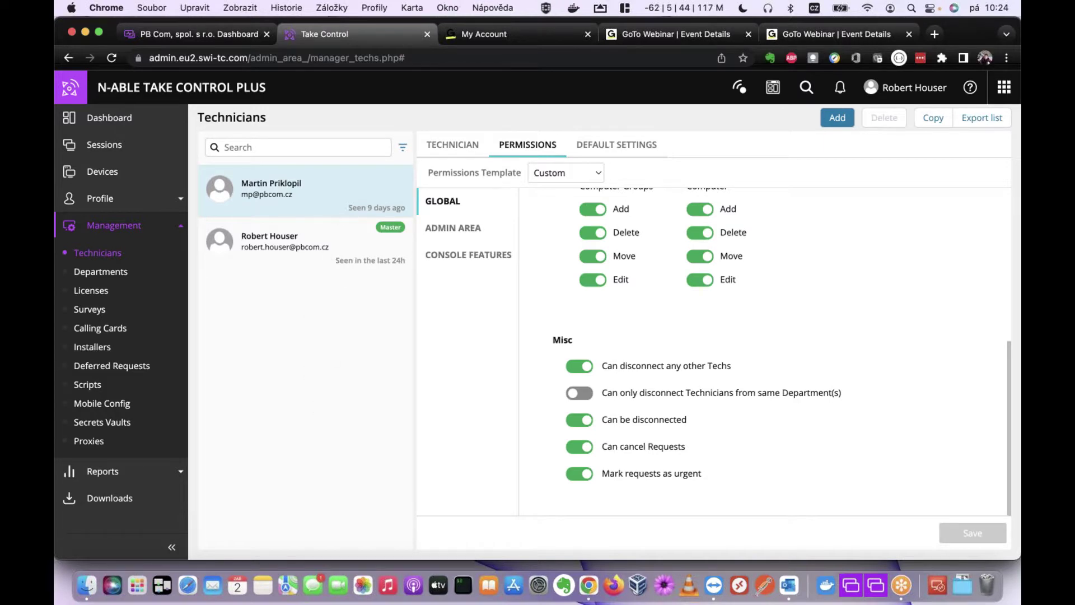
- Close the Fast Assist panel on the RMM dashboard and go back to the technician permissions in Take Control Plus
click(203, 36)
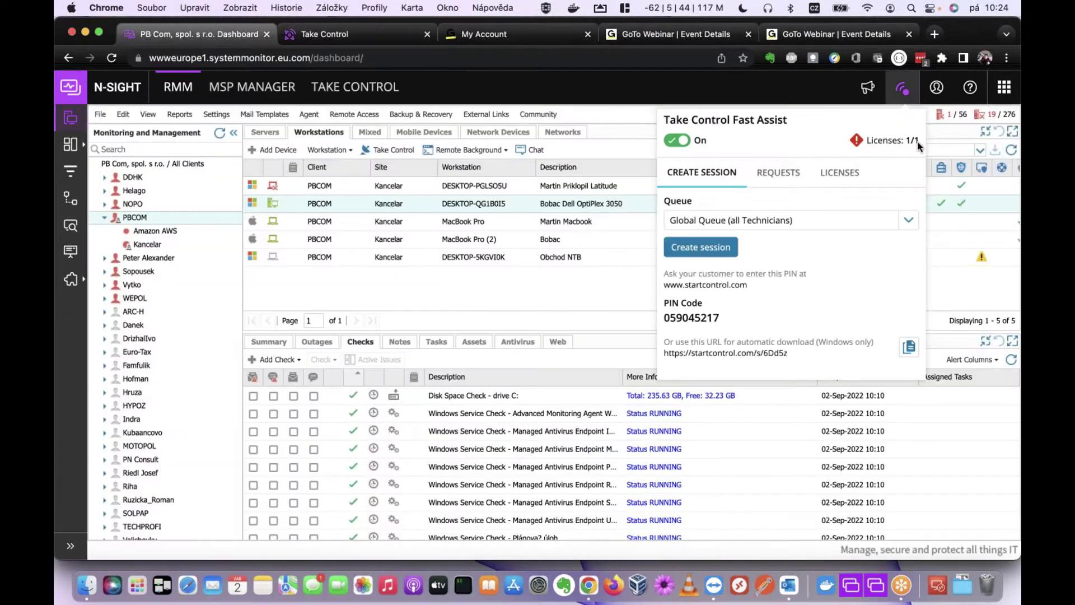
click(903, 90)
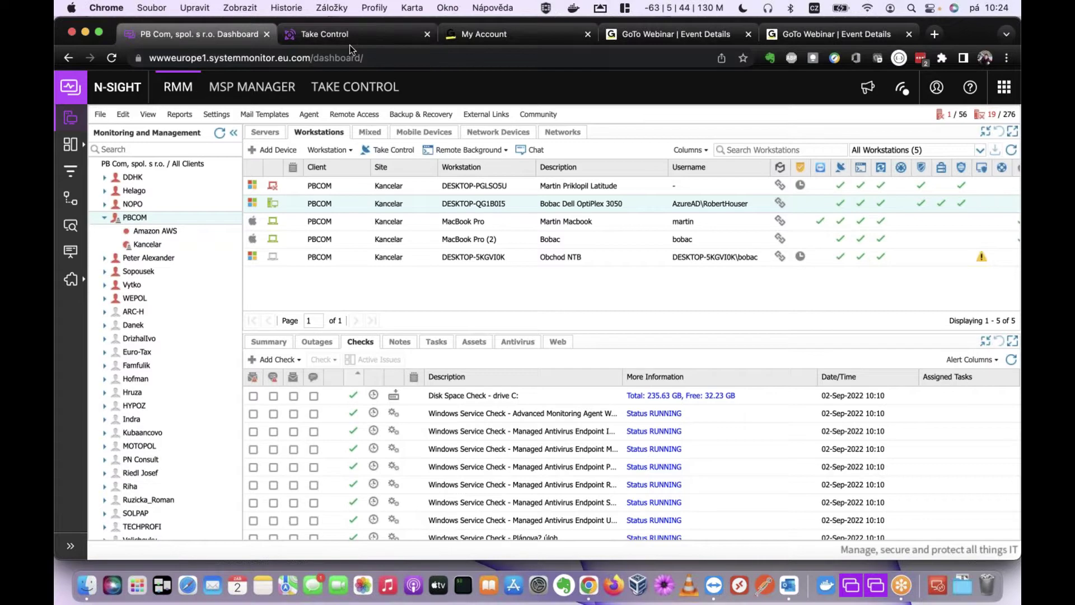
click(340, 35)
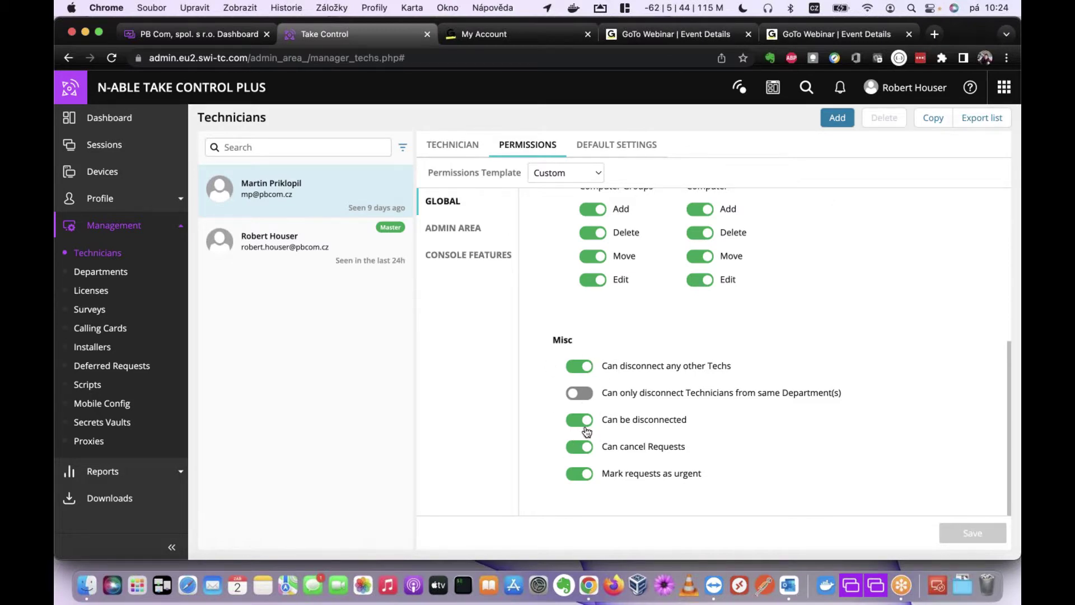
- Return to the RMM dashboard, turn Take Control Fast Assist on, and close and reopen its panel
click(195, 34)
click(901, 88)
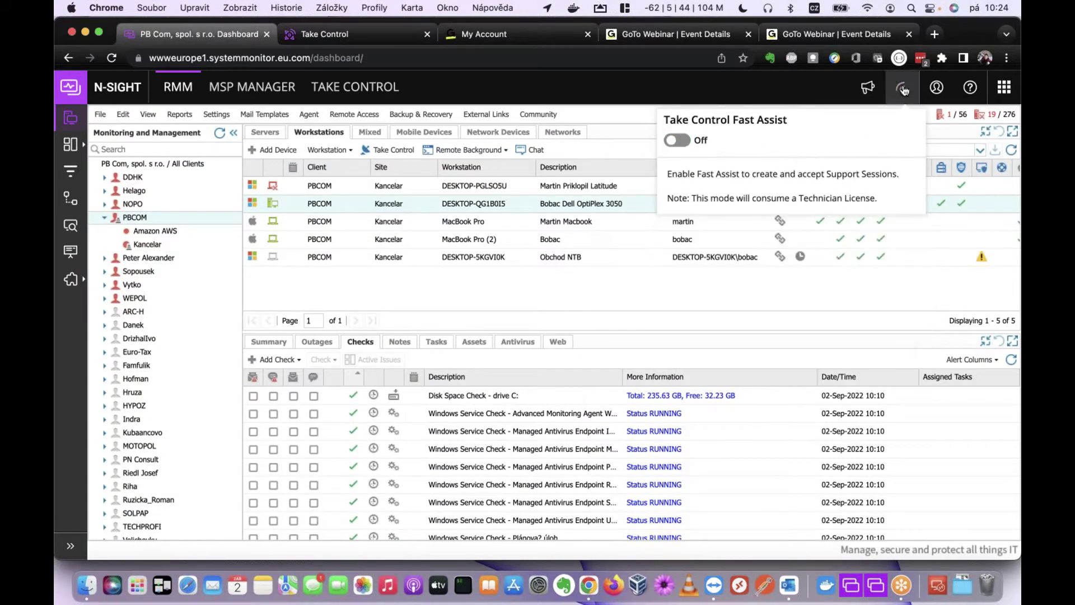
click(902, 90)
click(902, 93)
click(686, 141)
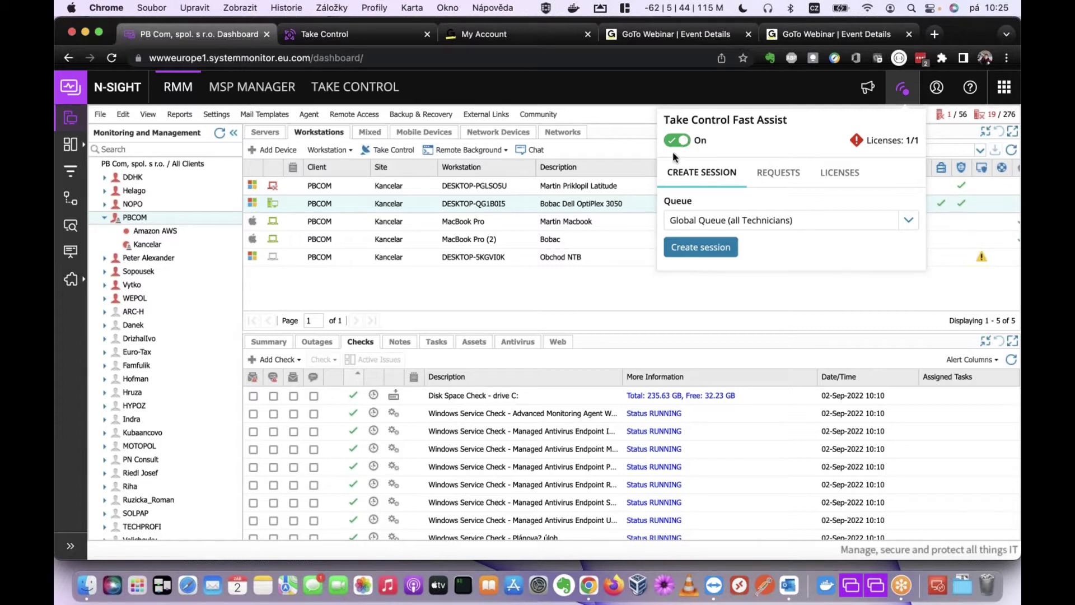
click(496, 273)
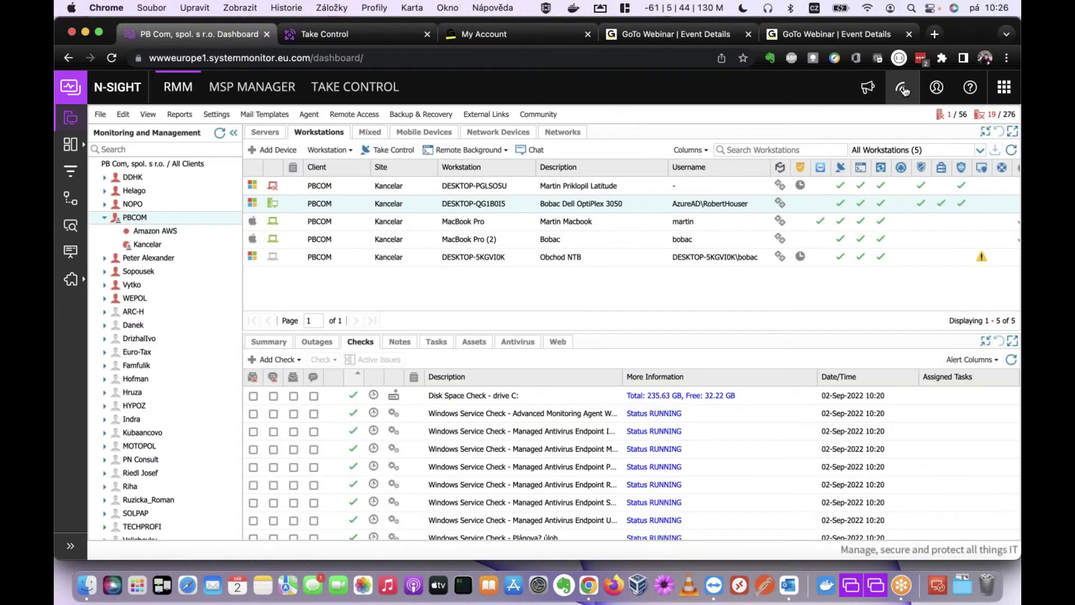
click(903, 90)
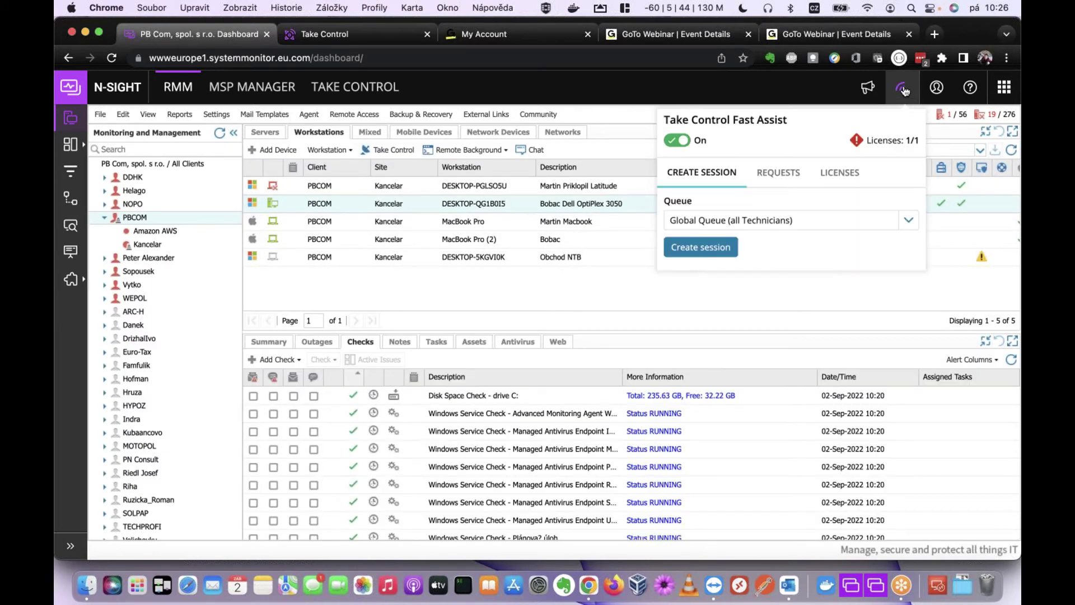